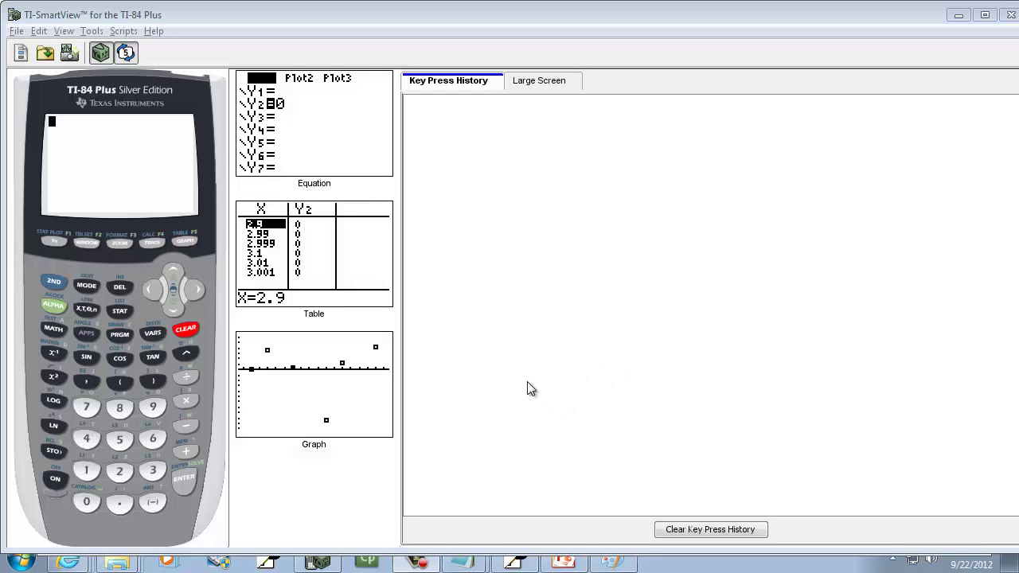
- In Free Notes, discard the old residual sketch without saving and start a new blank note
key("alt+Tab")
key("alt+Tab")
key("alt+Tab")
key("alt+Tab")
key("alt+Tab")
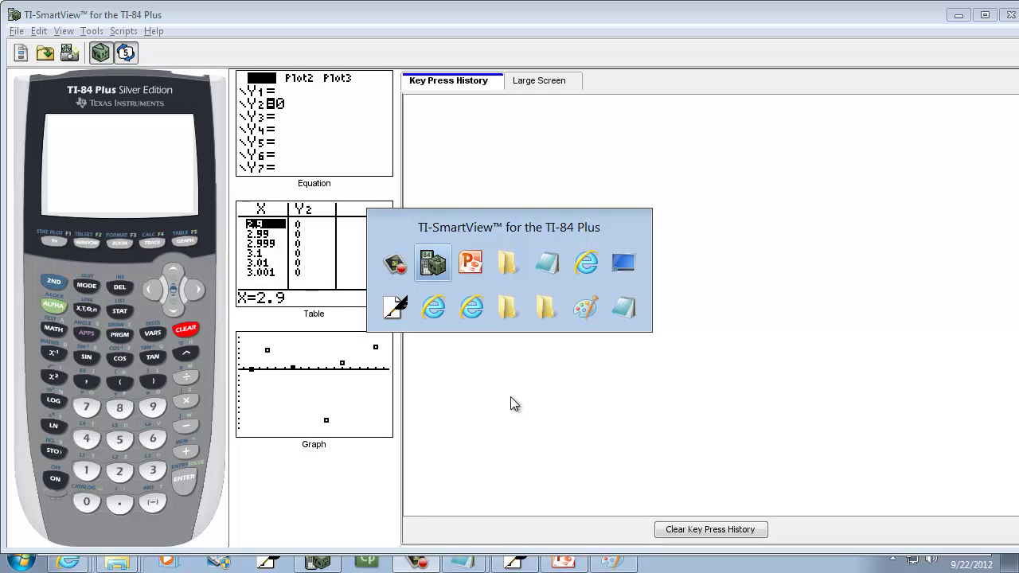
key("alt+Tab")
key("alt+Tab")
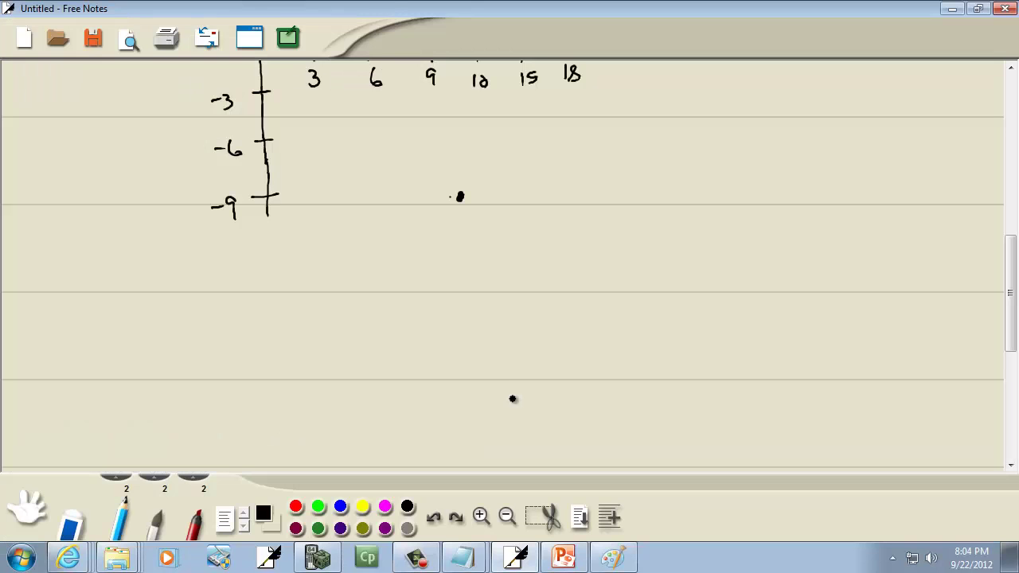
scroll(386, 299, "up", 3)
left_click(24, 38)
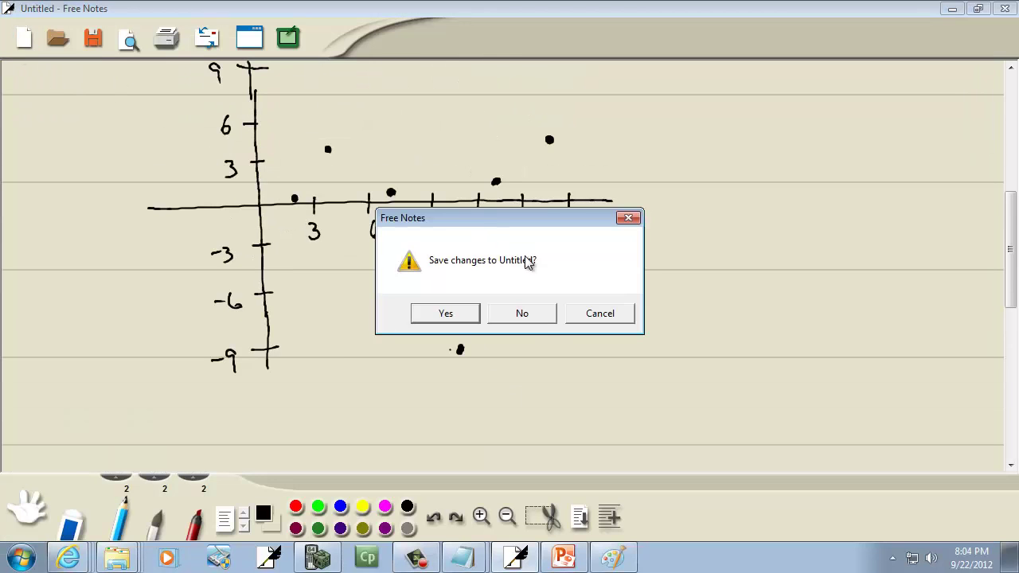
left_click(530, 318)
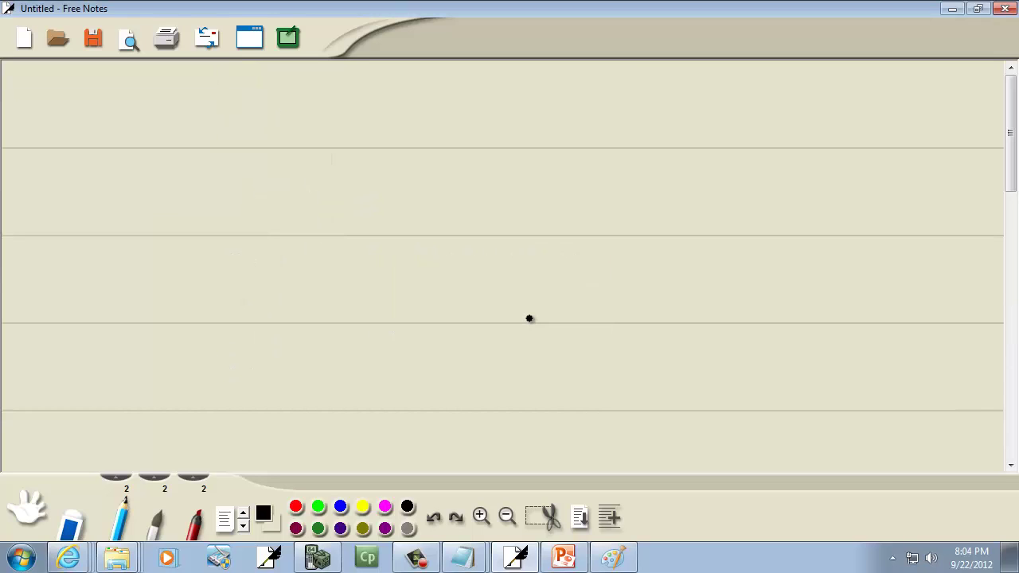
- Draw a T-table headed X and y and write the x values 1 through 5
left_click_drag(111, 92, 89, 118)
left_click_drag(92, 91, 113, 120)
mouse_move(178, 94)
left_mouse_down()
mouse_move(161, 131)
mouse_move(172, 107)
mouse_move(127, 335)
left_mouse_up()
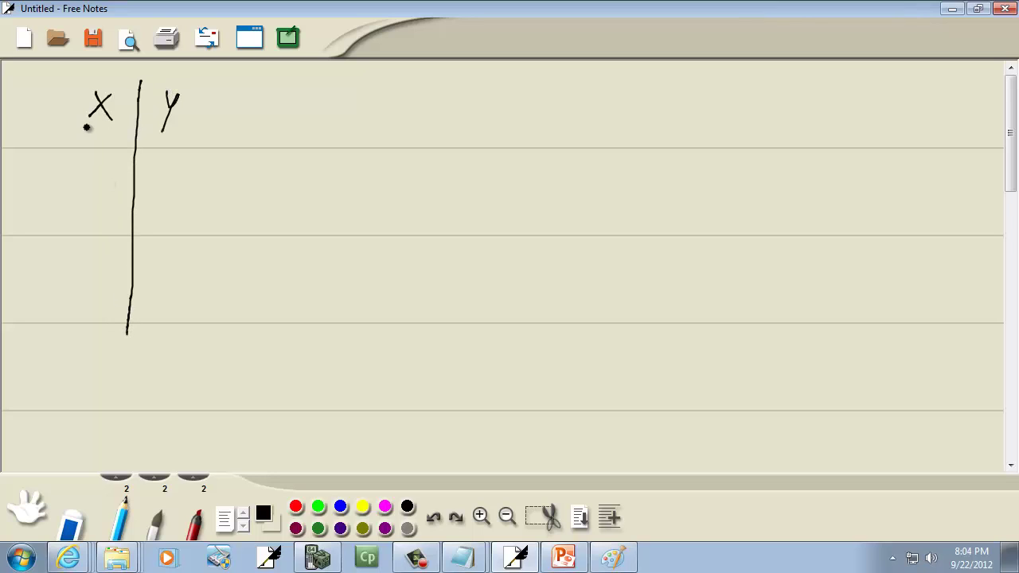
left_click_drag(78, 129, 196, 130)
left_click_drag(98, 145, 97, 171)
mouse_move(90, 205)
left_mouse_down()
mouse_move(105, 227)
mouse_move(80, 276)
mouse_move(100, 320)
left_mouse_up()
left_click_drag(94, 307, 78, 384)
left_click_drag(129, 330, 127, 387)
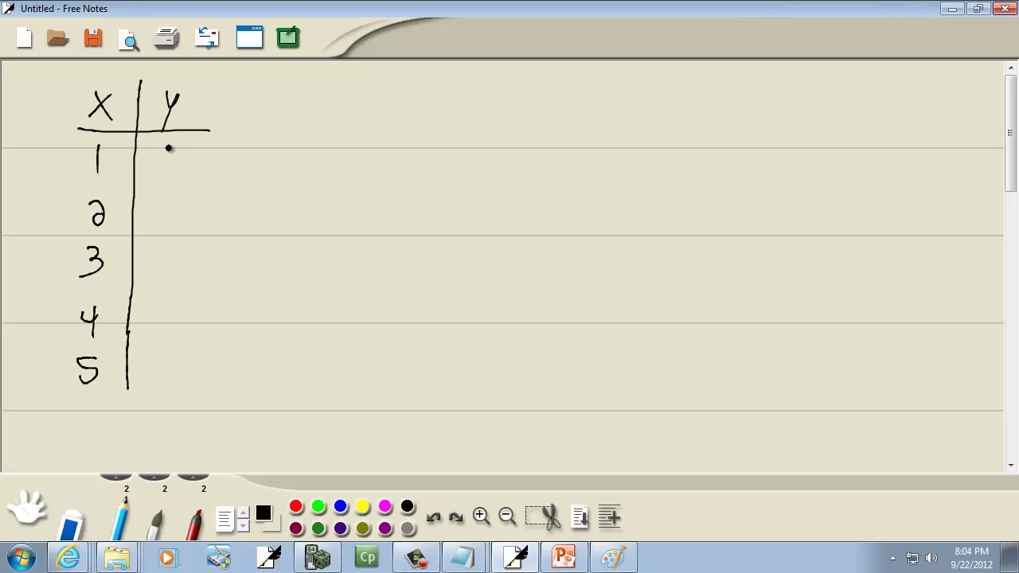
- Write the y values 50, 60, 71, 30 and 20 beside the x values
mouse_move(169, 148)
left_mouse_down()
mouse_move(157, 163)
mouse_move(172, 150)
left_mouse_up()
left_click(169, 214)
mouse_move(159, 199)
left_mouse_down()
mouse_move(157, 212)
mouse_move(181, 215)
left_mouse_up()
left_click_drag(151, 251, 163, 274)
left_click_drag(180, 244, 179, 262)
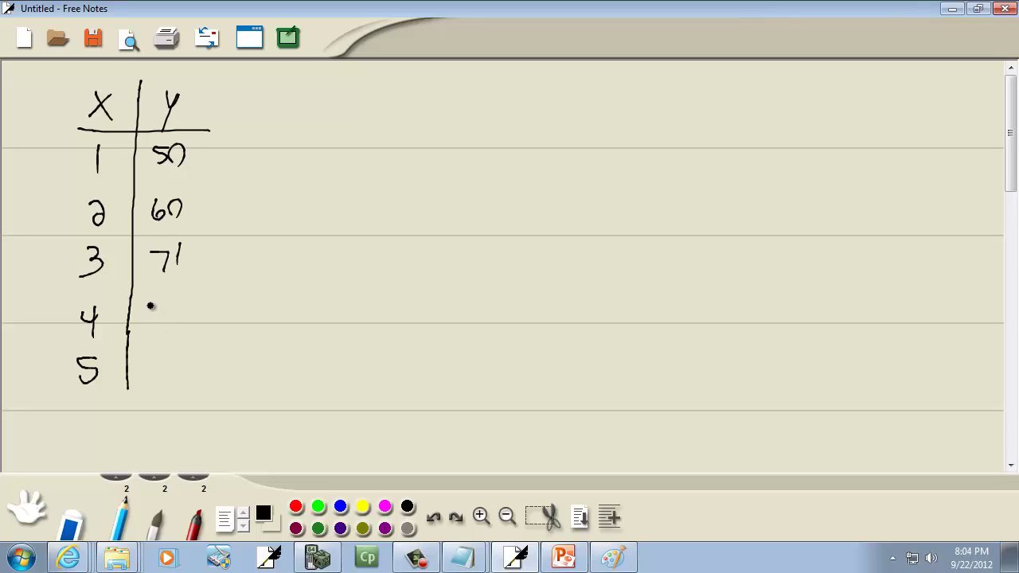
mouse_move(150, 305)
left_mouse_down()
mouse_move(156, 327)
mouse_move(178, 315)
left_mouse_up()
left_click_drag(149, 365, 165, 380)
mouse_move(175, 365)
left_mouse_down()
mouse_move(184, 372)
mouse_move(178, 363)
left_mouse_up()
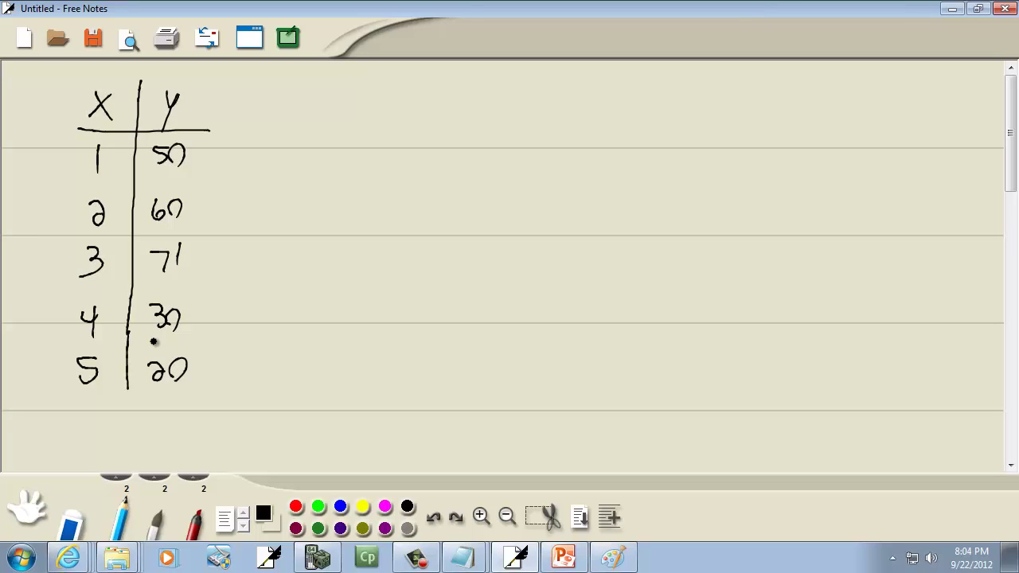
- Open the STAT list editor in TI-SmartView and delete the old entries in L2
key("alt+Tab")
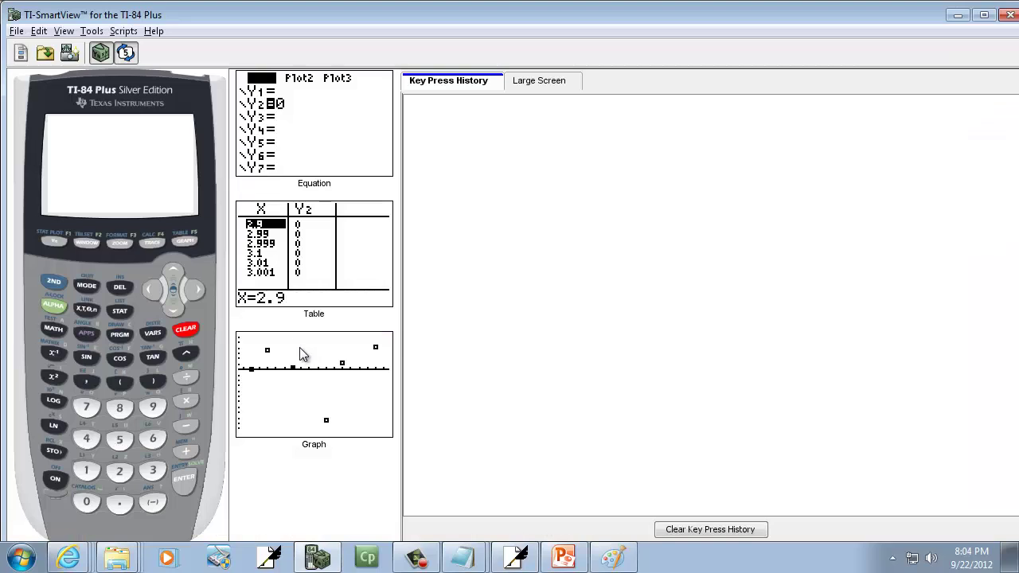
left_click(117, 315)
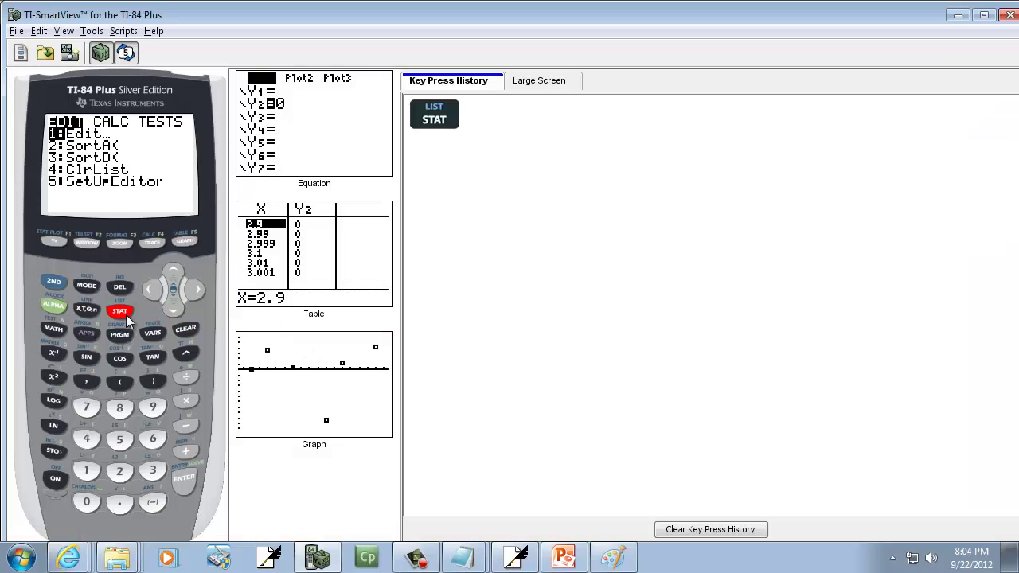
left_click(185, 482)
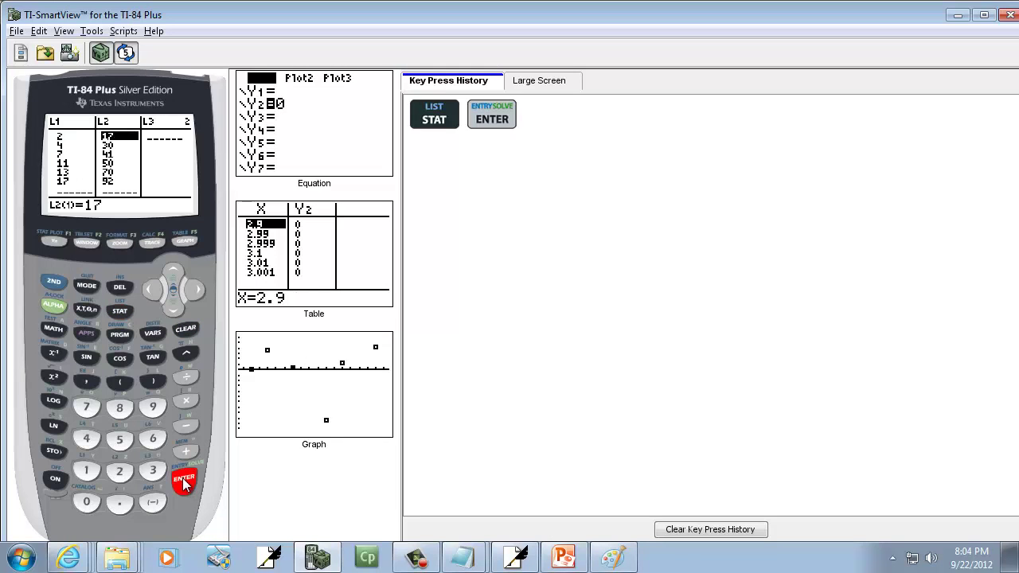
left_click(119, 288)
left_click(119, 288)
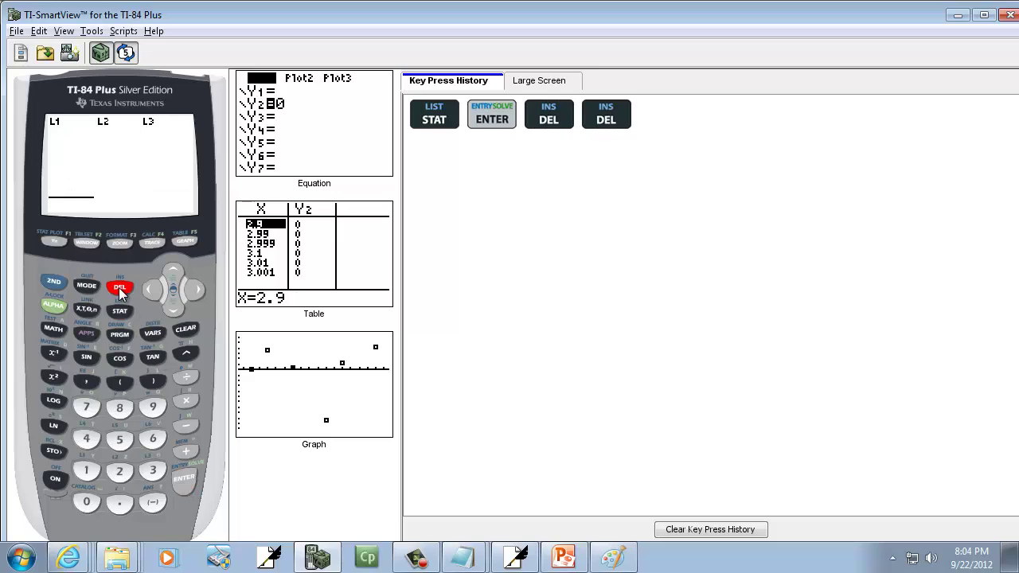
left_click(119, 290)
left_click(119, 290)
left_click(119, 290)
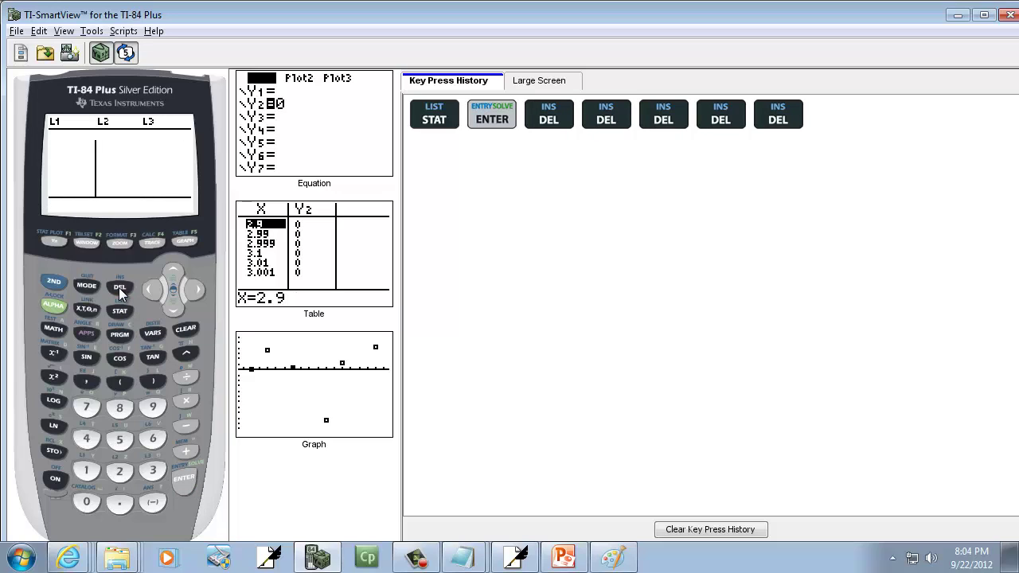
left_click(119, 290)
- Move to list L1 and delete its old entries
left_click(153, 290)
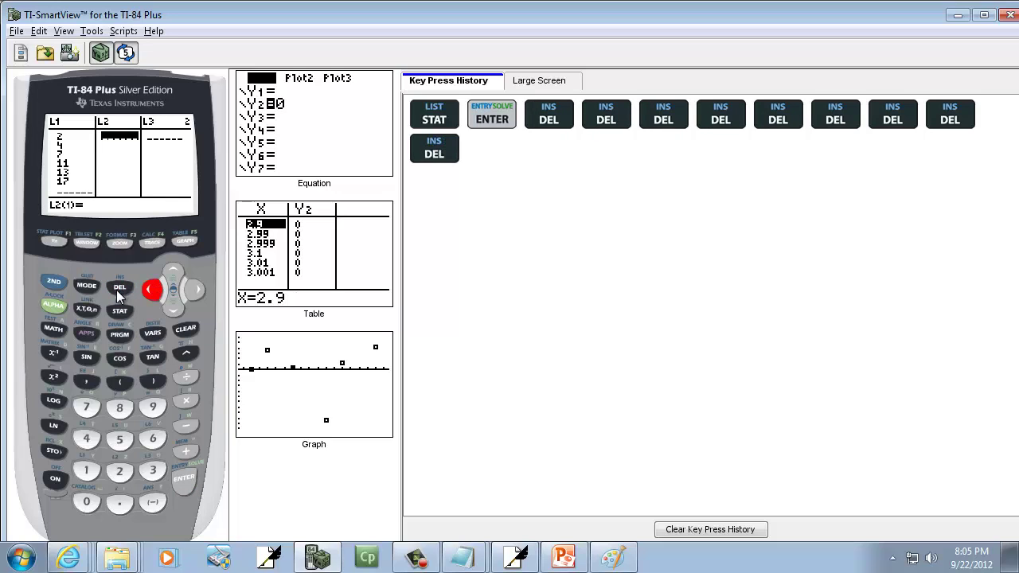
left_click(118, 288)
left_click(118, 289)
left_click(117, 288)
left_click(117, 288)
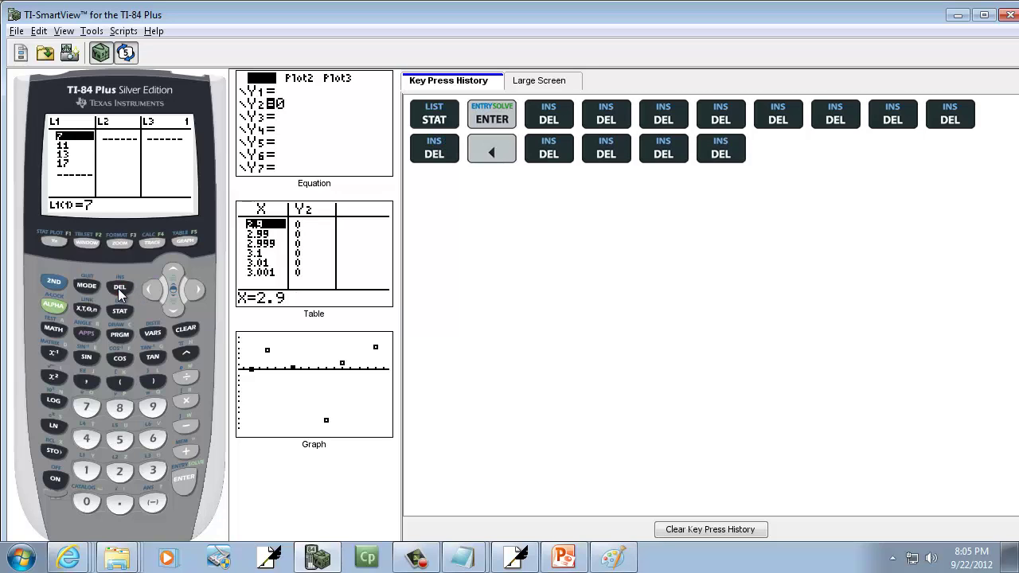
left_click(118, 288)
left_click(118, 288)
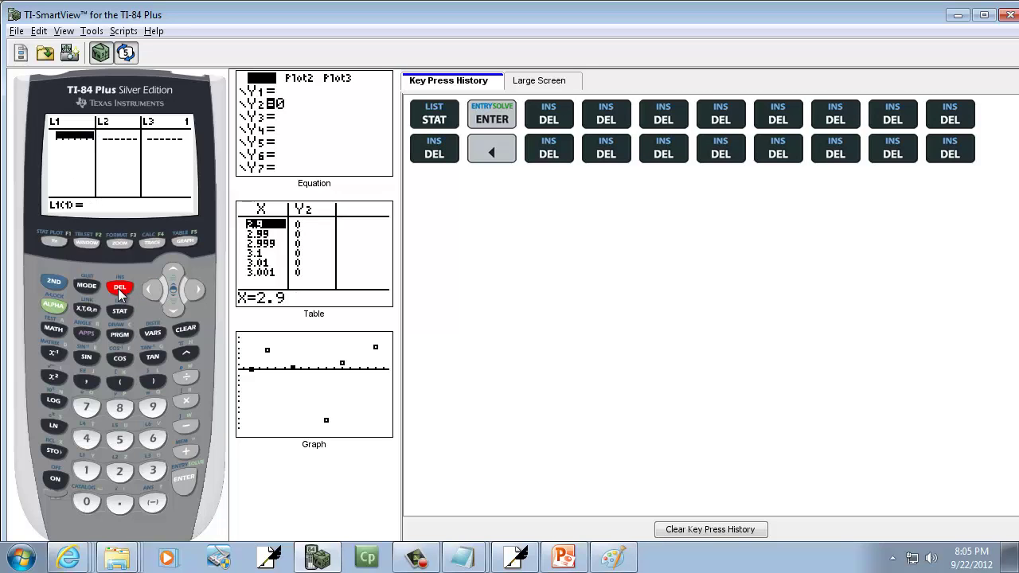
- Enter 1, 2, 3, 4, 5 into list L1, then move to L2
key("alt+Tab")
key("alt+Tab")
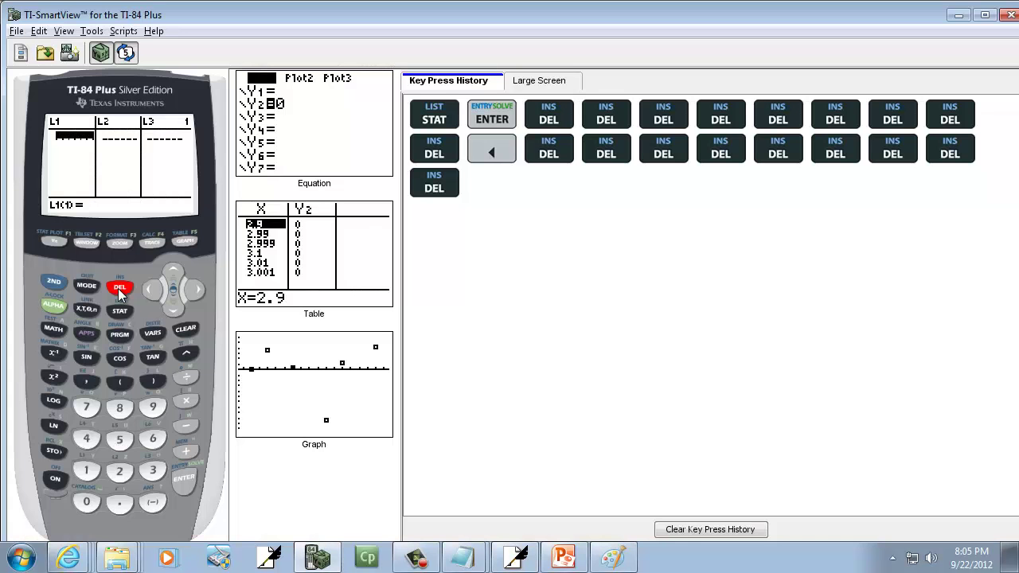
key("1")
key("Return")
key("2")
key("Return")
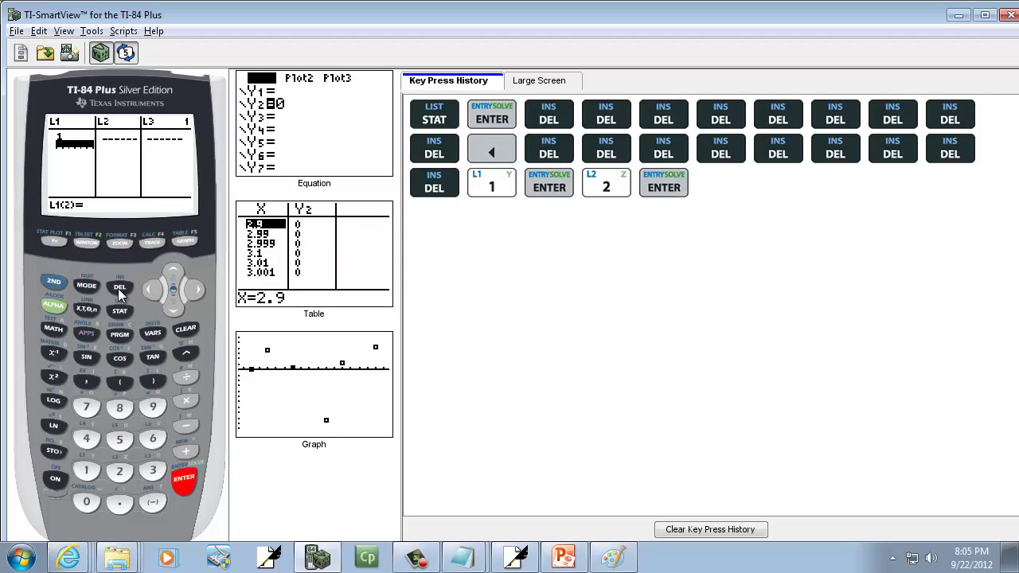
key("3")
key("Return")
key("4")
key("Return")
key("5")
key("Return")
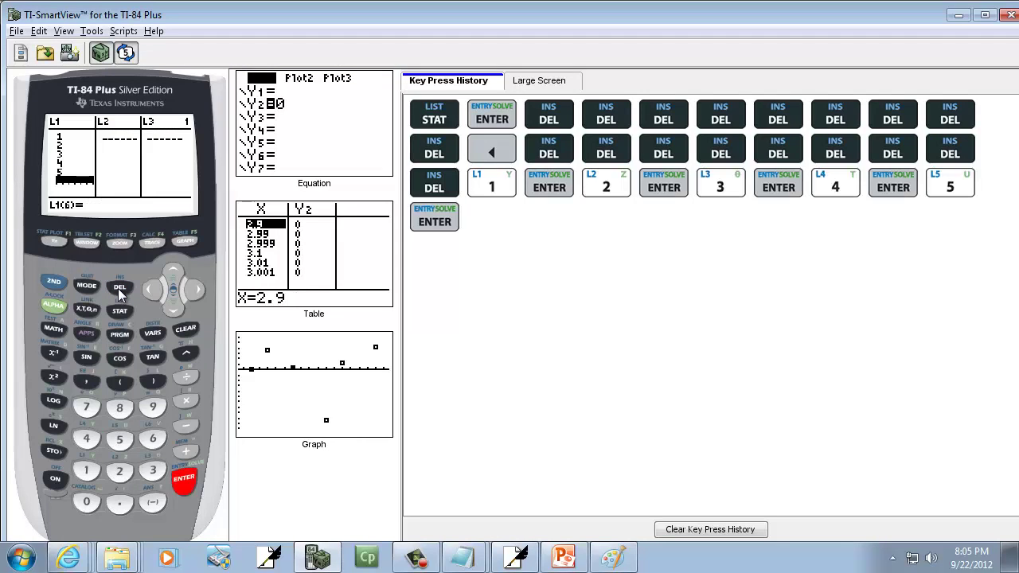
key("Right")
- Enter 50, 60 and 71 into L2, checking the handwritten table
key("alt+Tab")
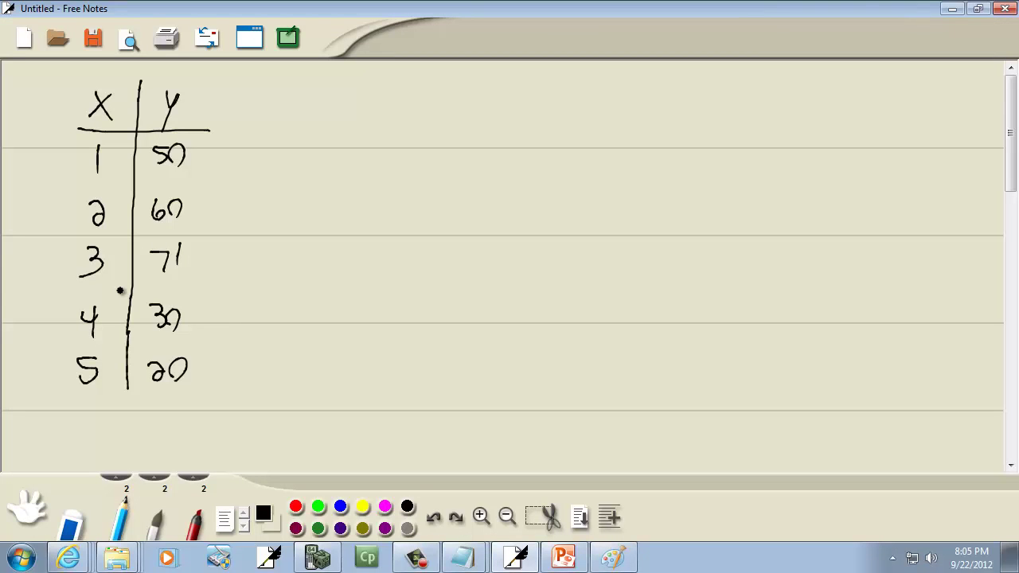
key("alt+Tab")
key("5")
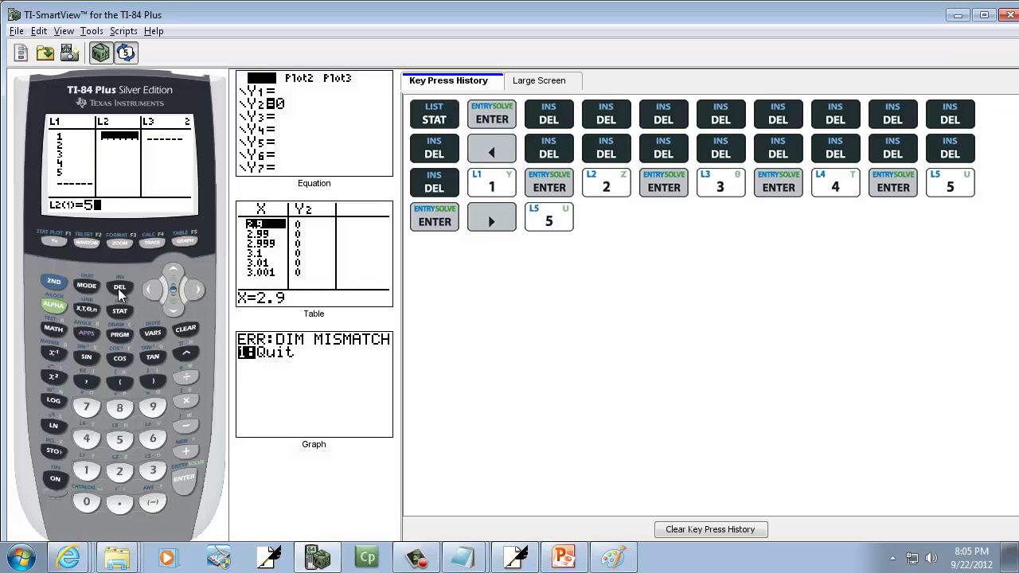
key("0")
key("Return")
key("6")
key("0")
key("Return")
key("alt+Tab")
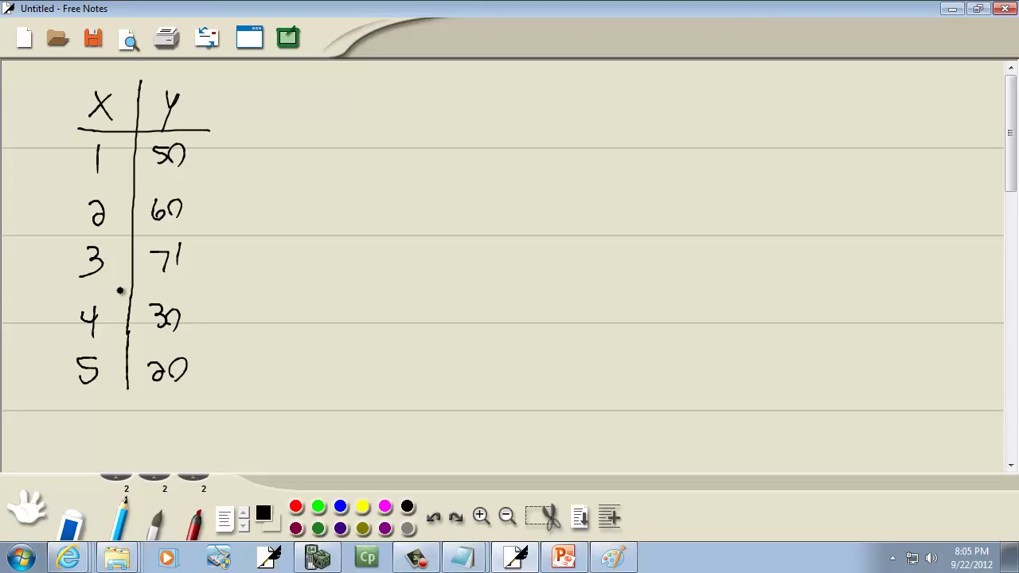
key("alt+Tab")
key("7")
key("1")
key("Return")
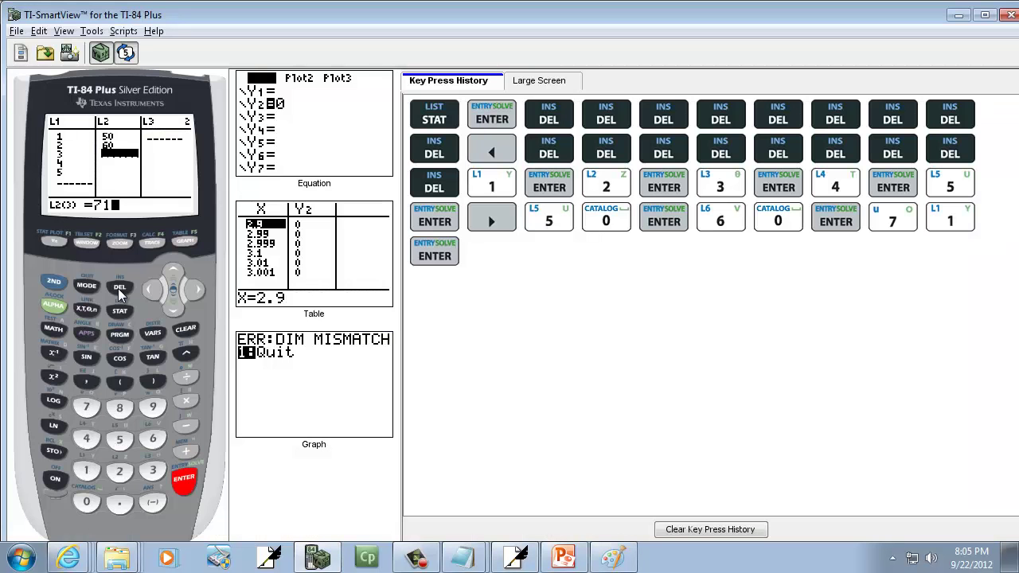
key("alt+Tab")
key("alt+Tab")
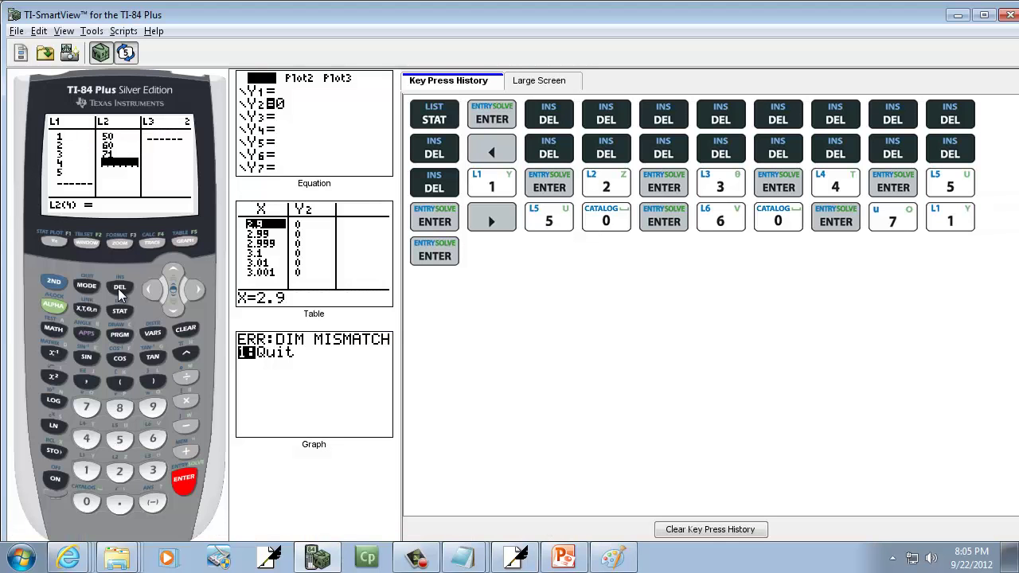
- Enter 30 and 20 into L2 and quit to the home screen
key("3")
key("0")
key("Return")
key("2")
key("0")
key("Return")
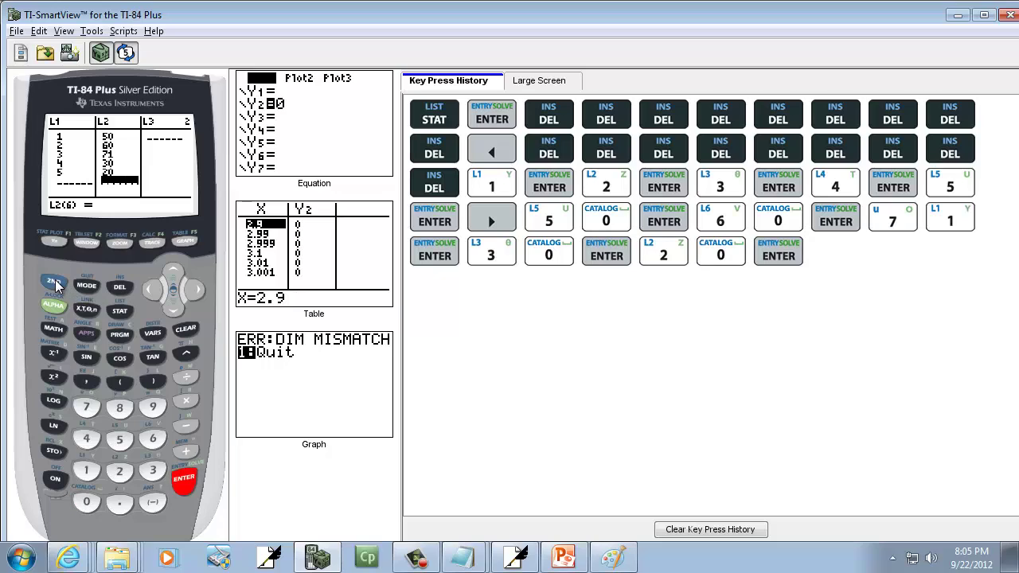
left_click(55, 282)
left_click(86, 286)
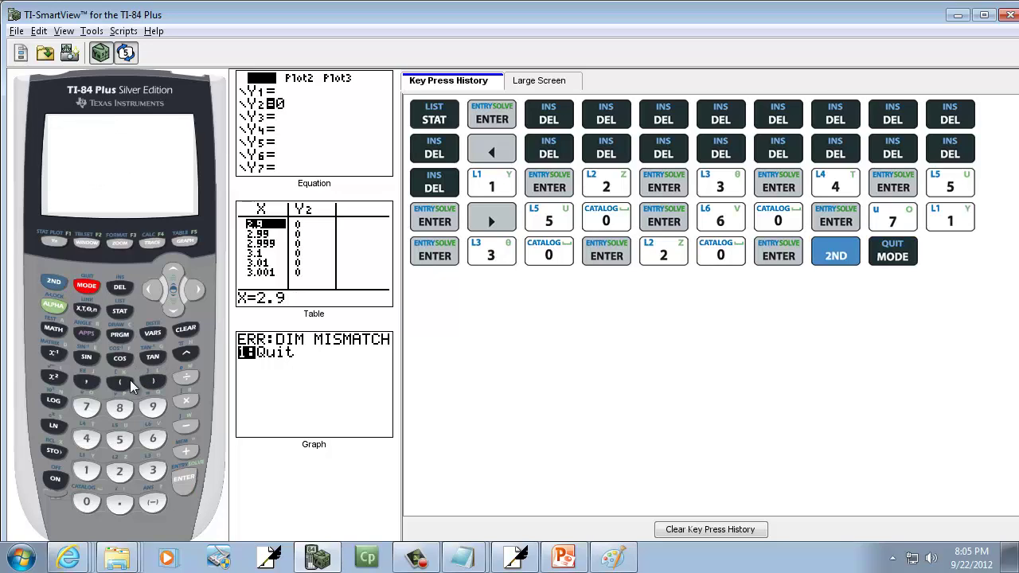
- Open the catalog and jump to the commands starting with D
left_click(53, 284)
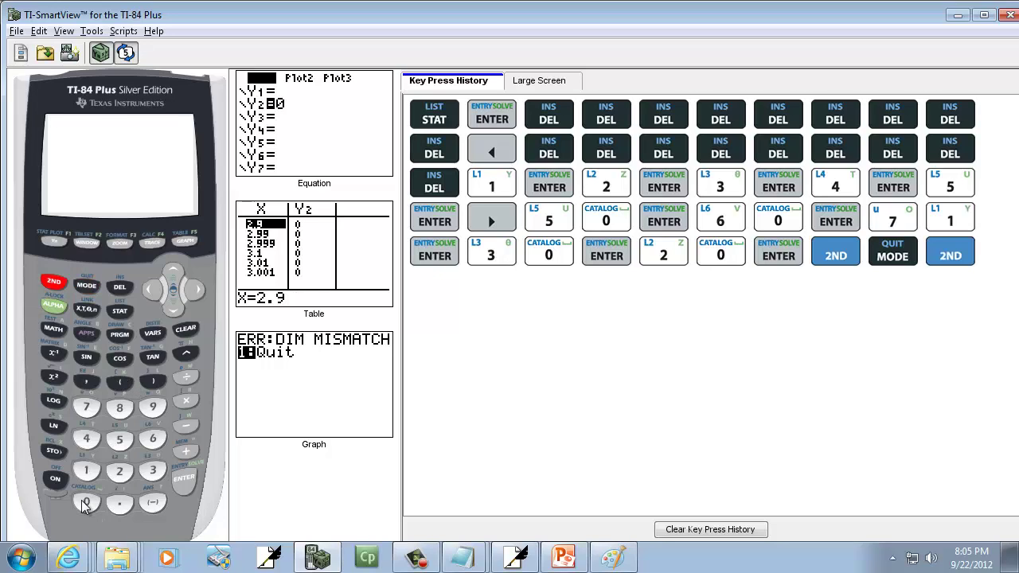
left_click(86, 503)
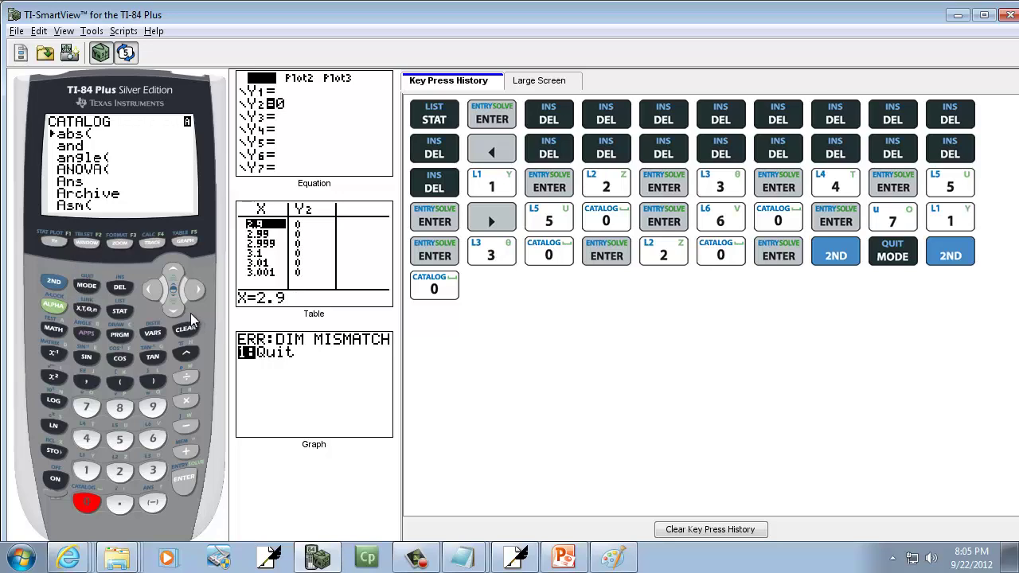
left_click(53, 308)
left_click(53, 355)
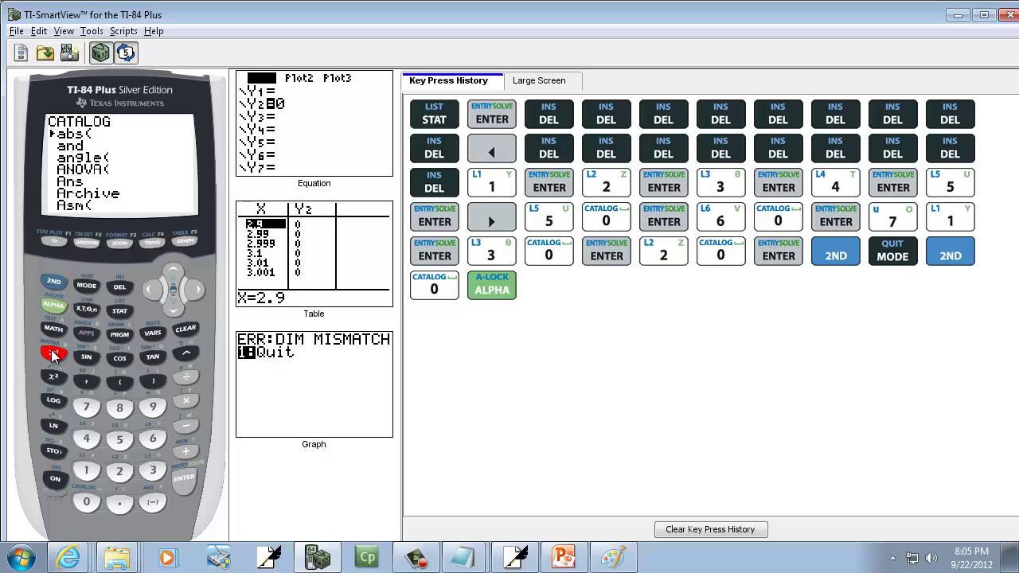
left_click(52, 308)
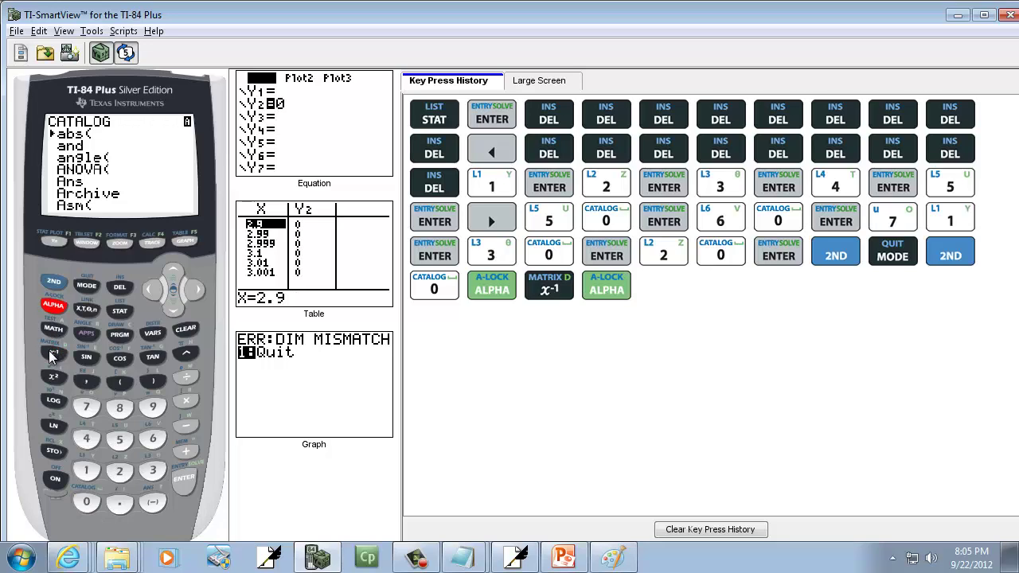
left_click(52, 355)
- Select DiagnosticOn from the catalog and run it on the home screen
left_click(172, 313)
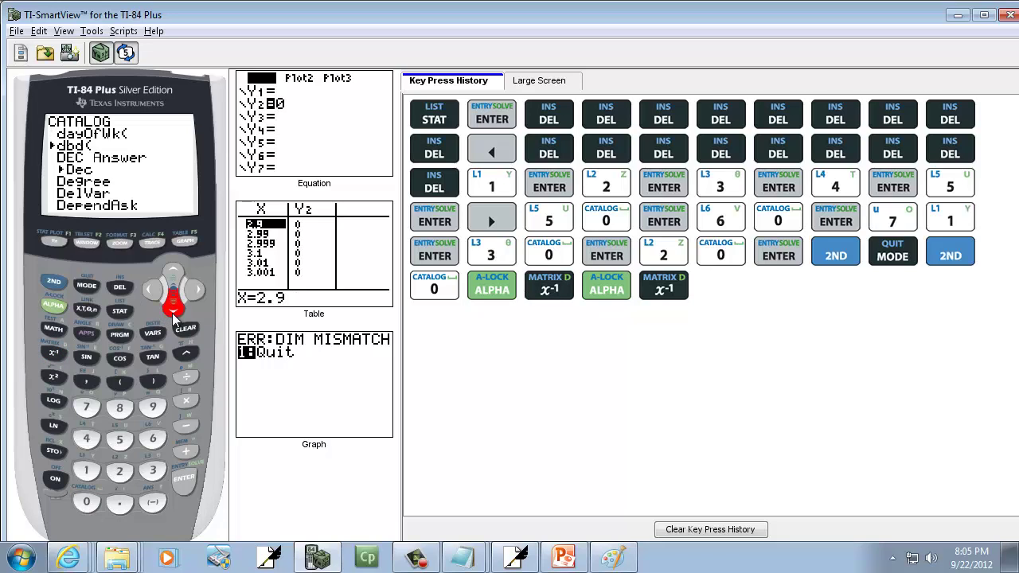
left_click(172, 313)
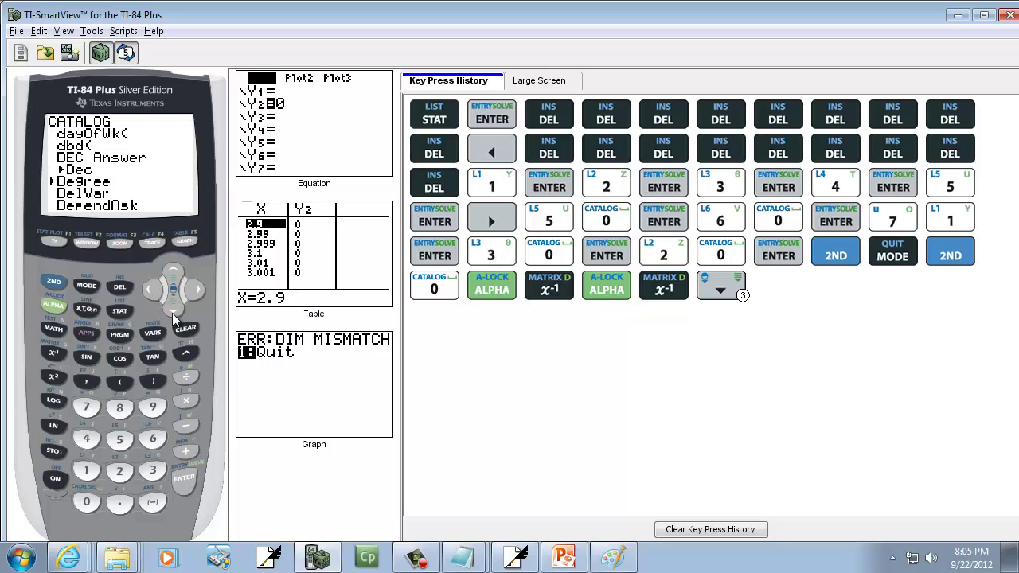
left_click(172, 313)
left_click(172, 313)
left_click(172, 313)
left_click(172, 313)
left_click(172, 313)
left_click(172, 313)
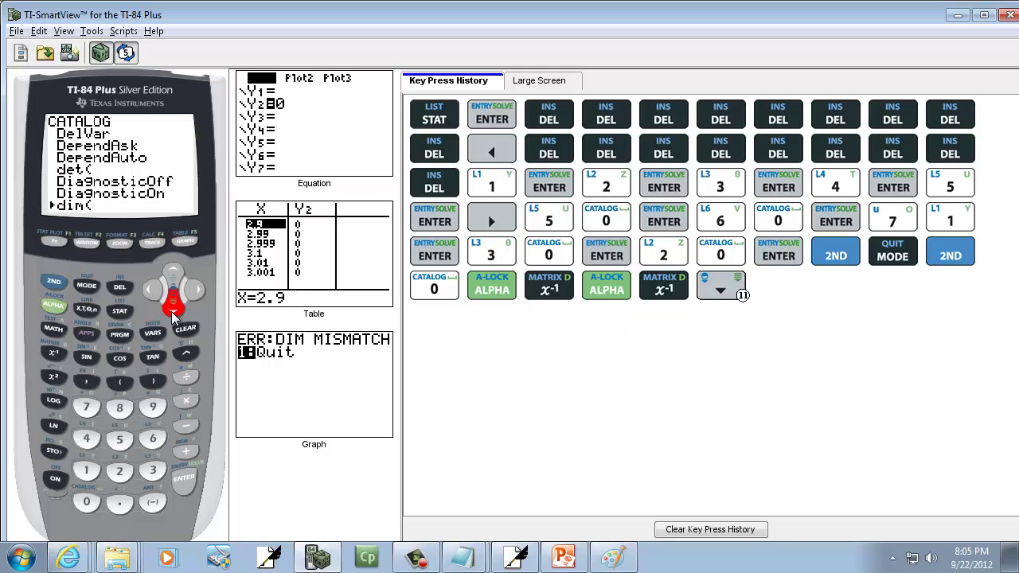
left_click(172, 275)
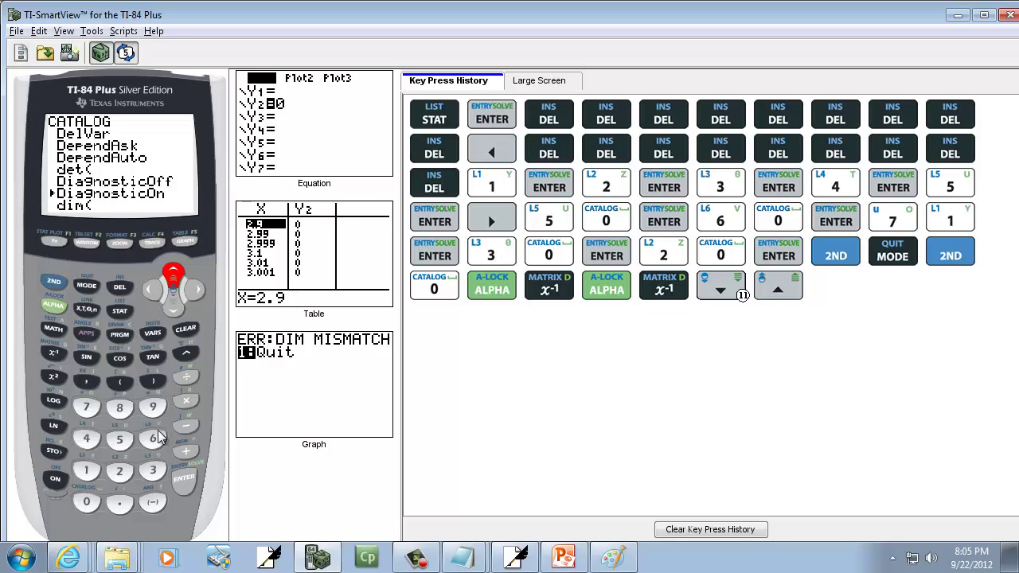
left_click(183, 483)
left_click(182, 482)
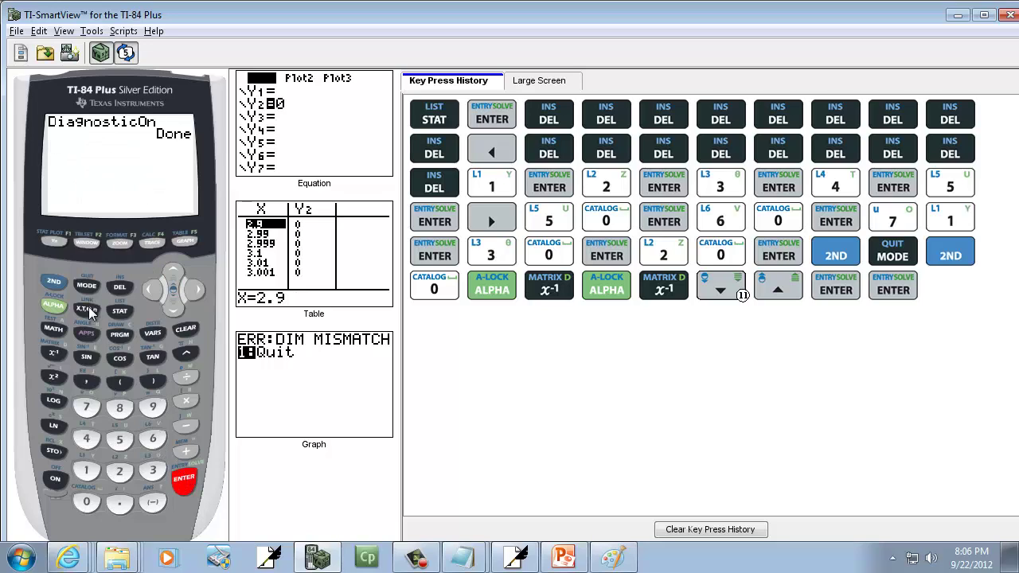
- Run STAT CALC 4:LinReg(ax+b), giving a=-9, b=73.2, r²=.4579375848, r=-.6767108576
left_click(120, 312)
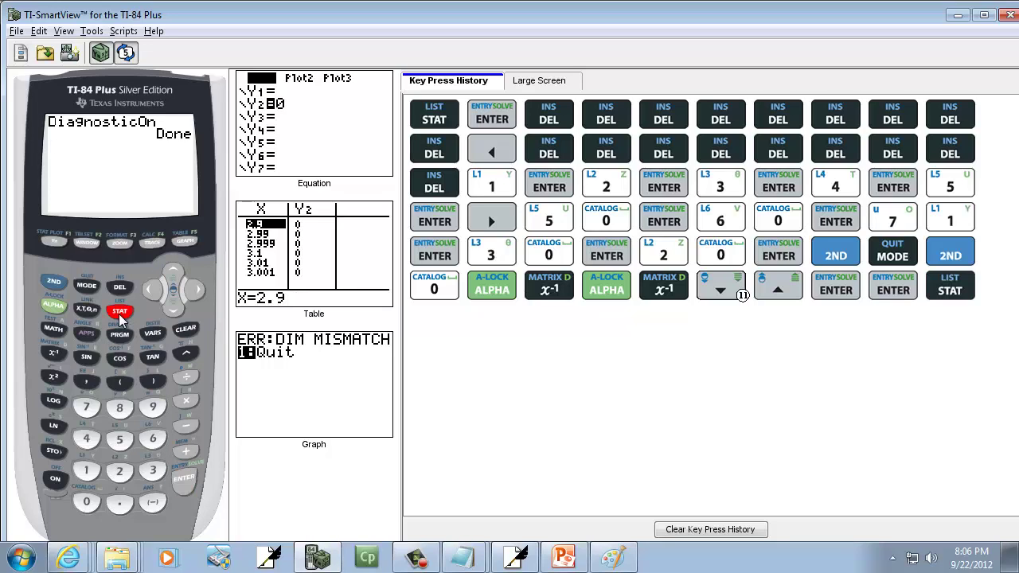
left_click(199, 290)
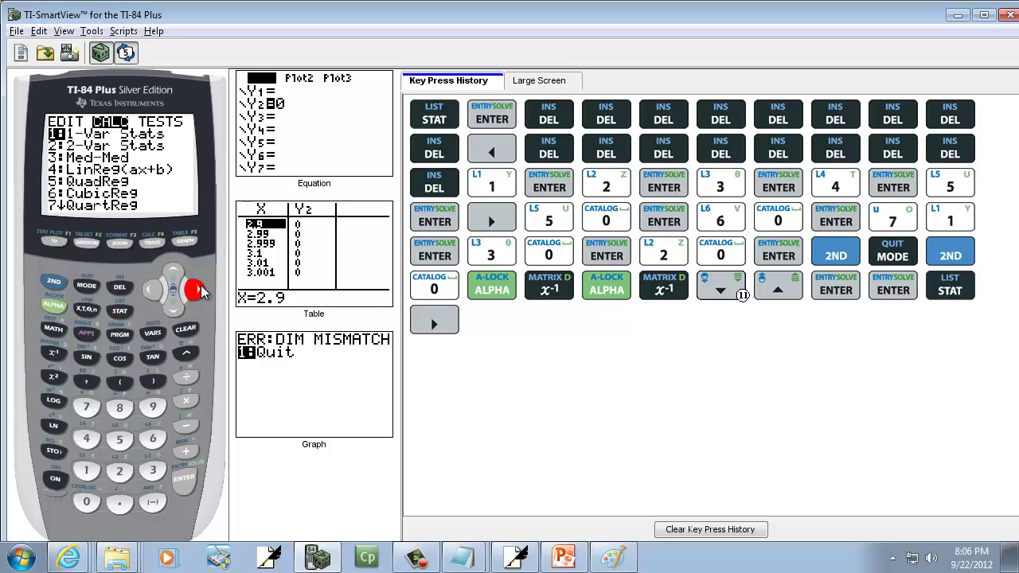
left_click(88, 442)
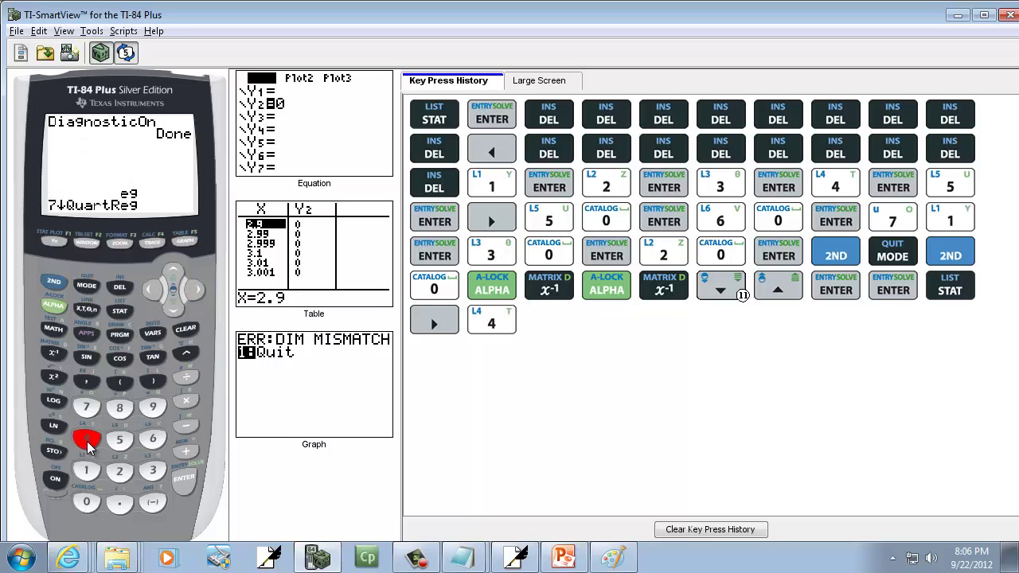
left_click(185, 485)
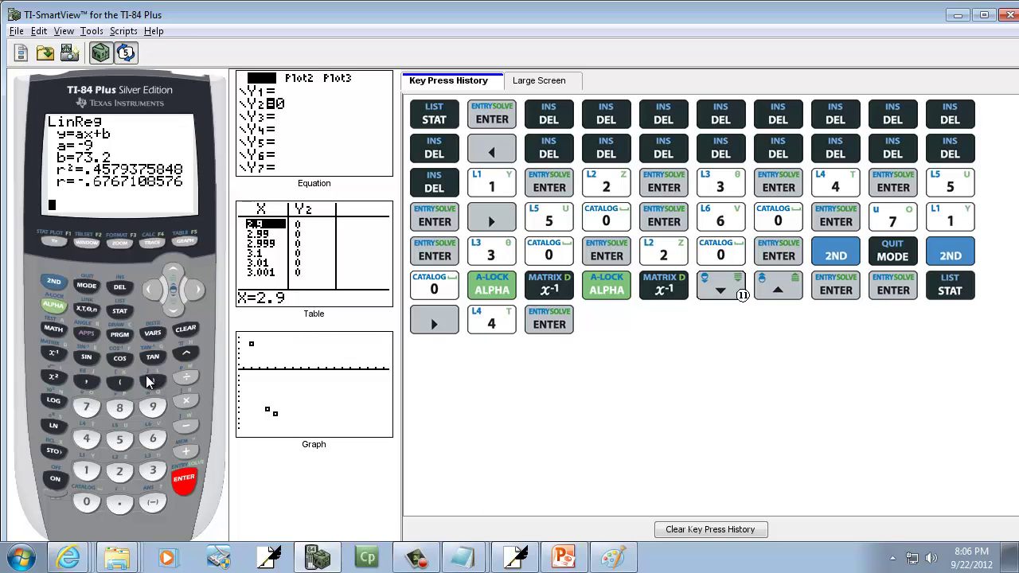
left_click(52, 283)
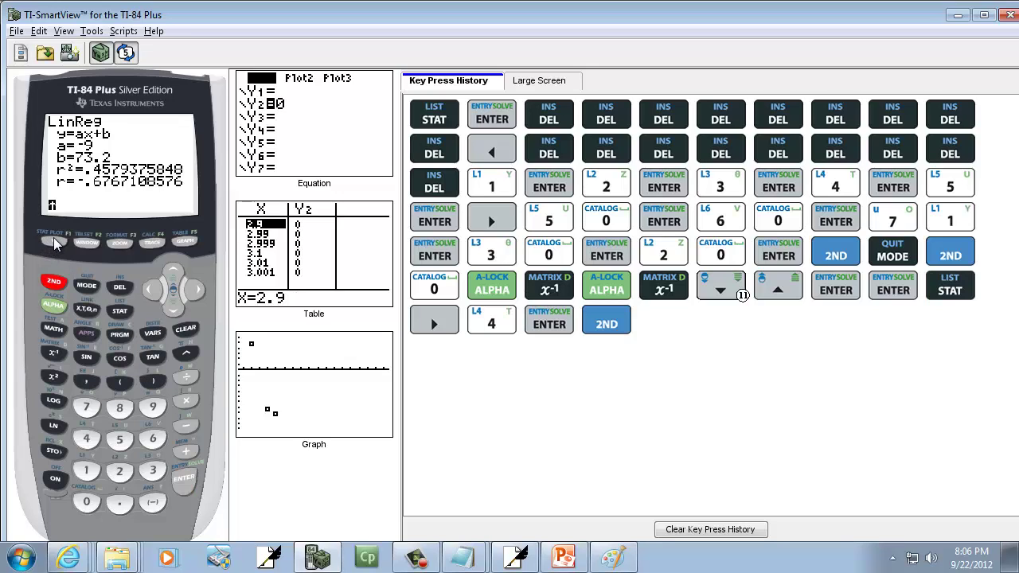
- Turn Plot1 on as a scatter plot
left_click(56, 243)
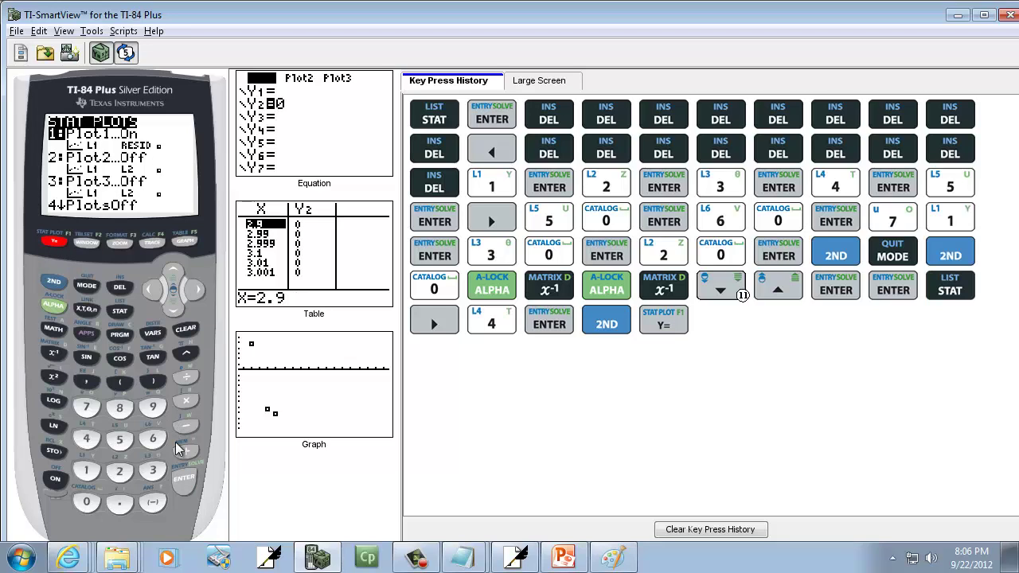
left_click(183, 479)
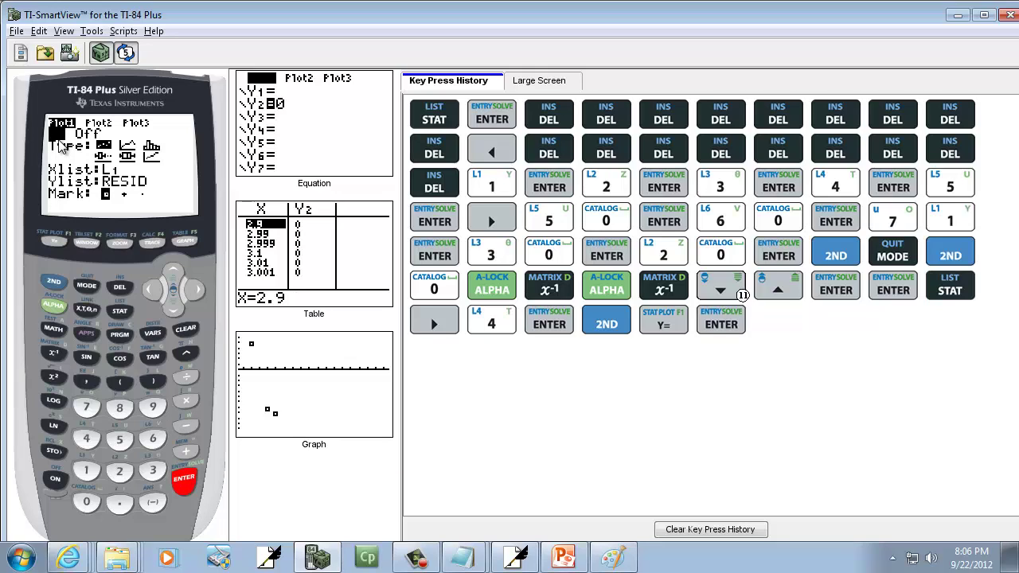
left_click(184, 480)
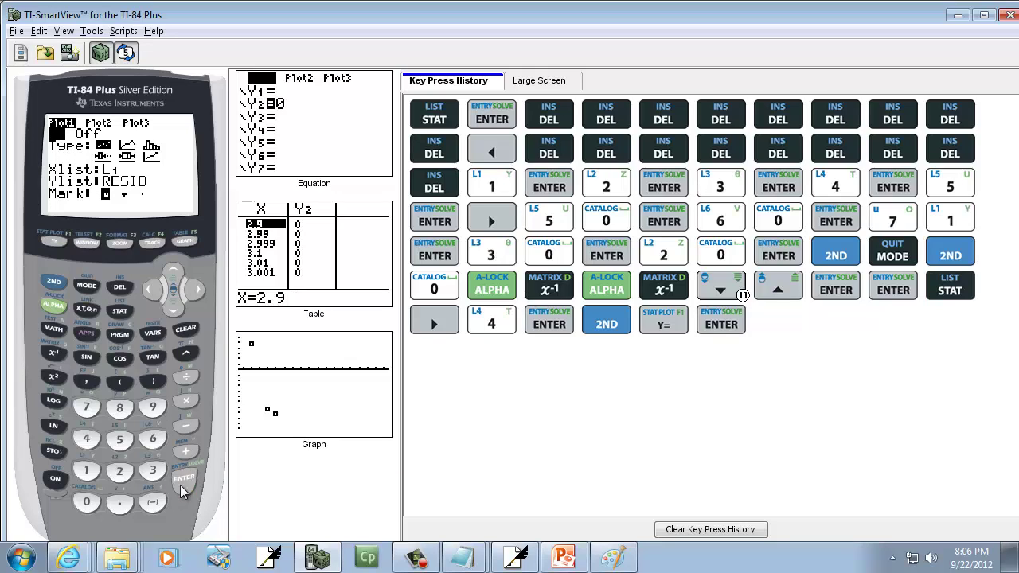
left_click(172, 308)
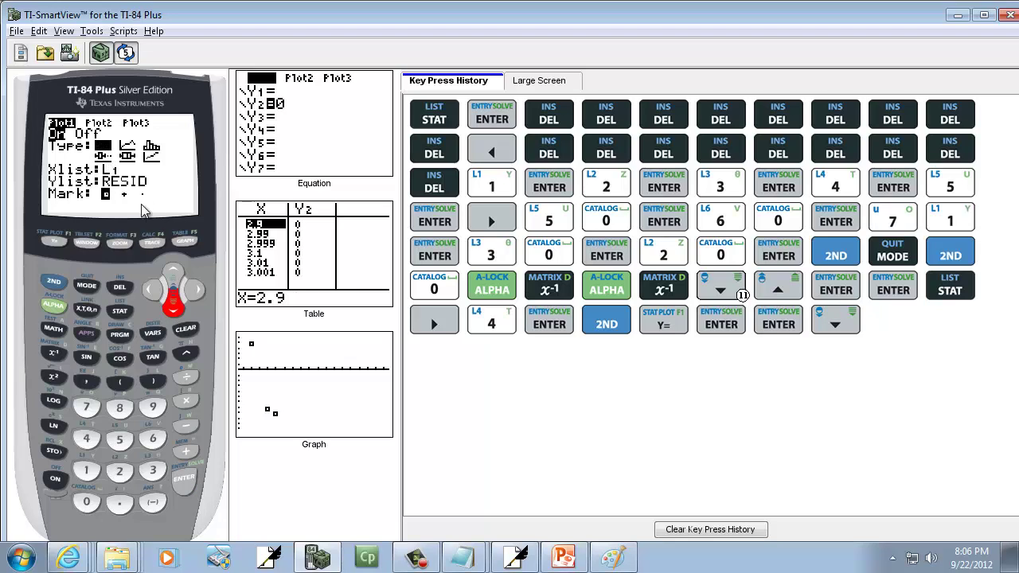
left_click(186, 483)
- Set Plot1's Xlist to L1 and its Ylist to L2
left_click(171, 307)
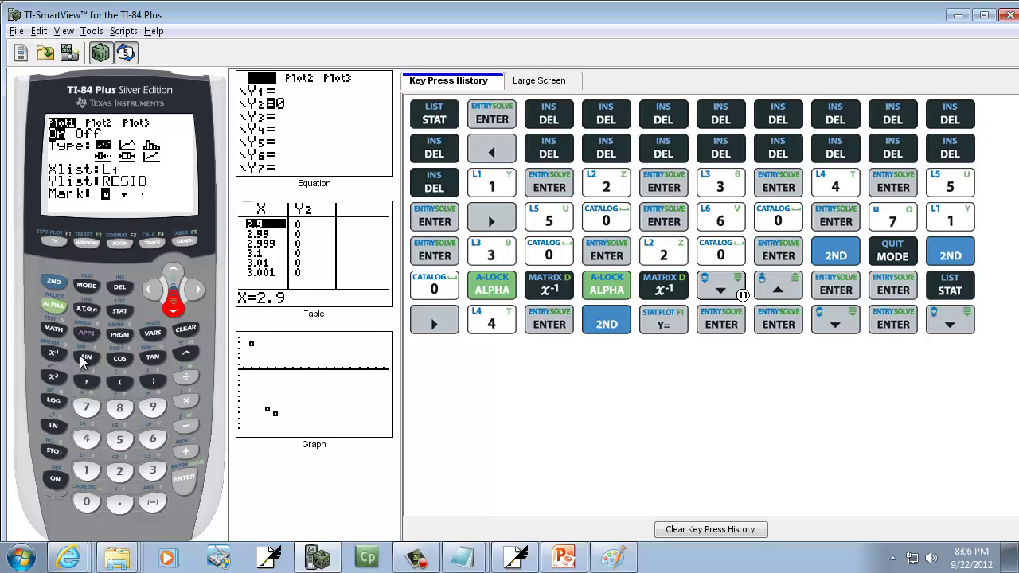
left_click(53, 282)
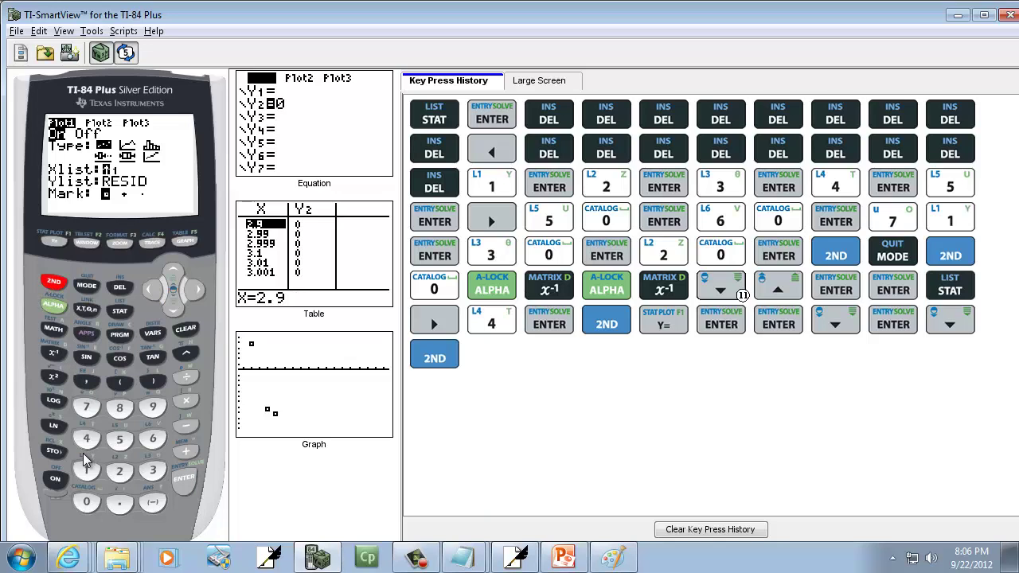
left_click(89, 472)
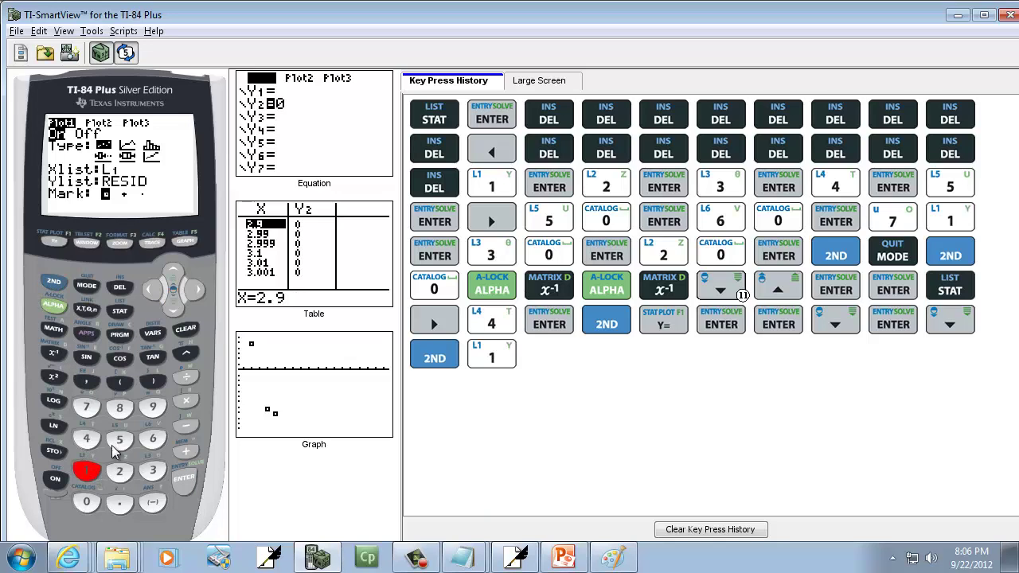
left_click(180, 482)
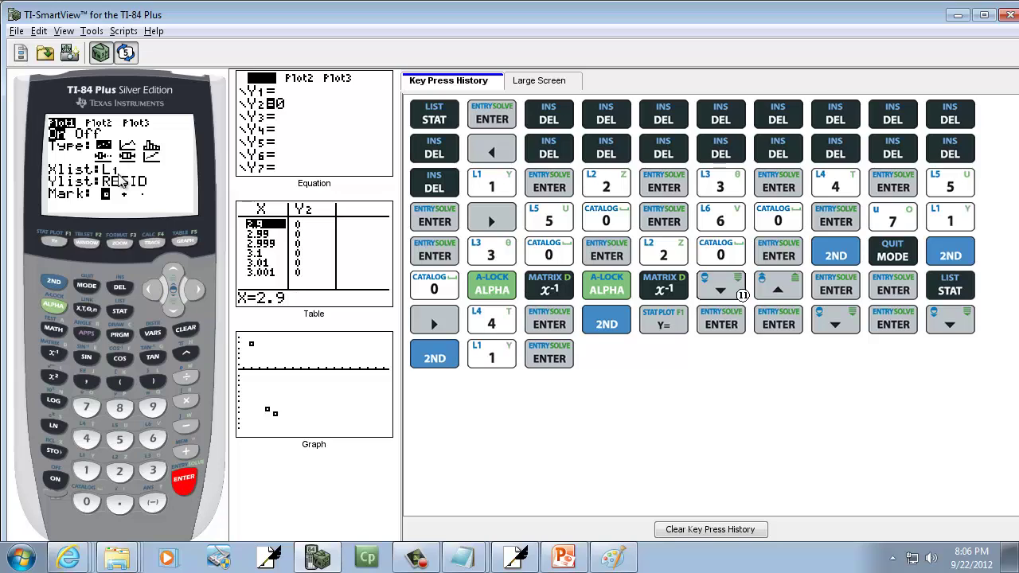
left_click(54, 285)
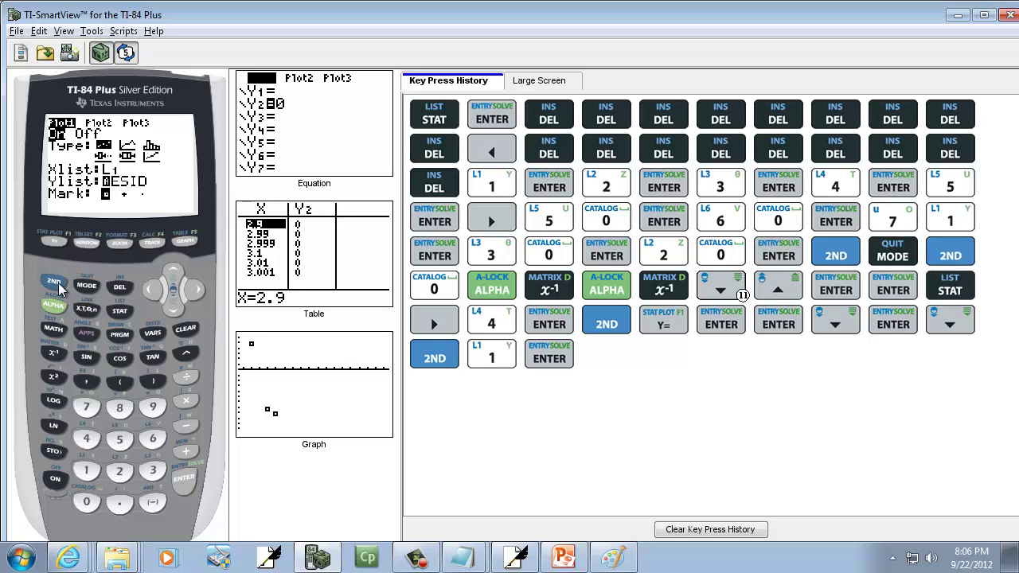
left_click(121, 473)
left_click(182, 478)
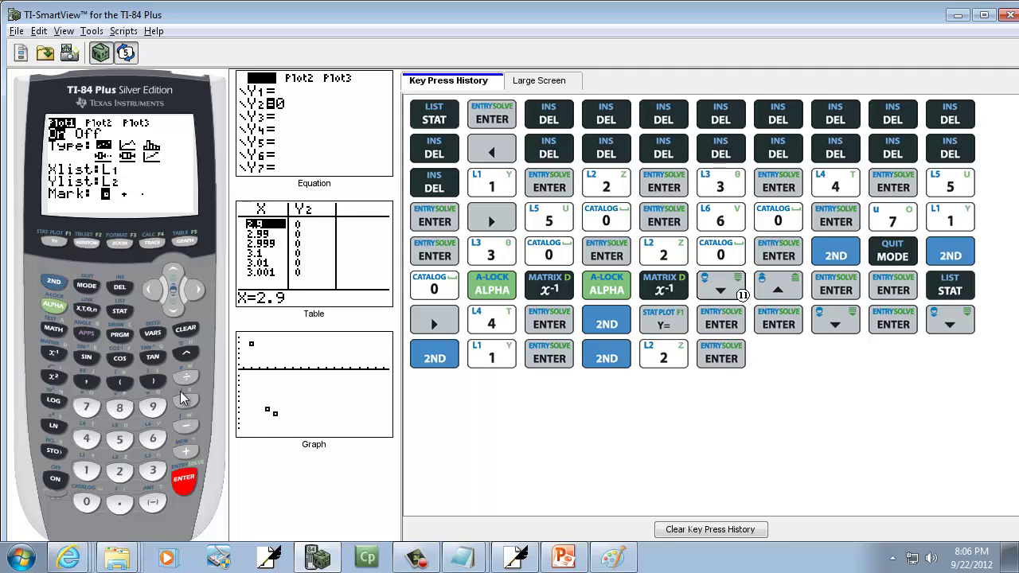
left_click(170, 270)
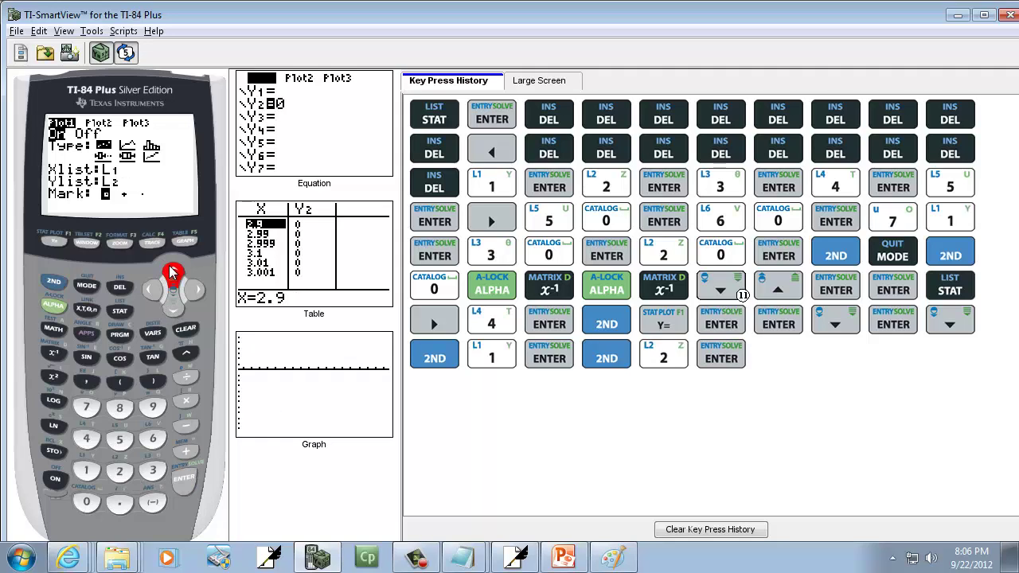
- Choose 7:RESID from the LIST NAMES menu as Plot1's Ylist
left_click(53, 283)
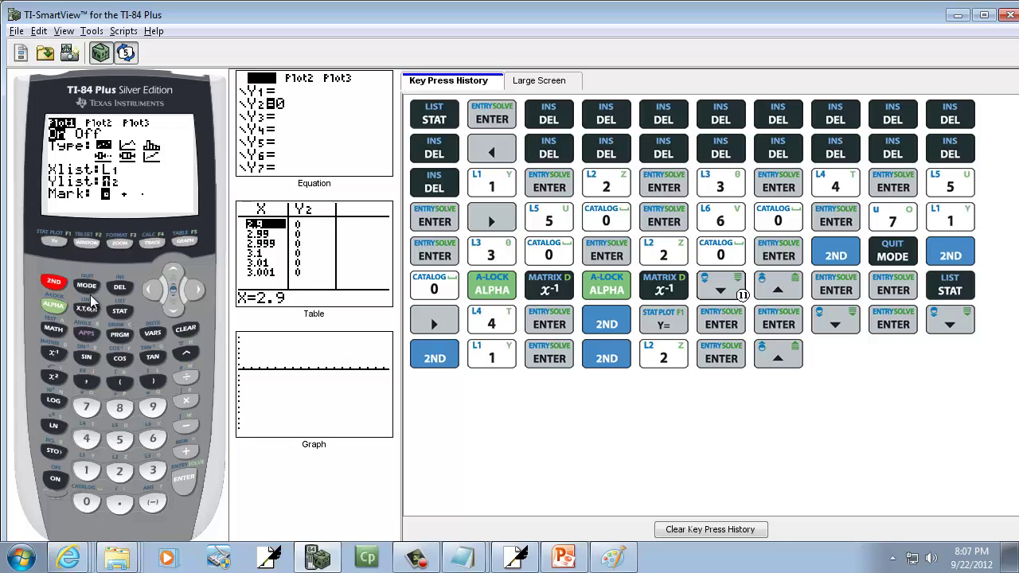
left_click(120, 311)
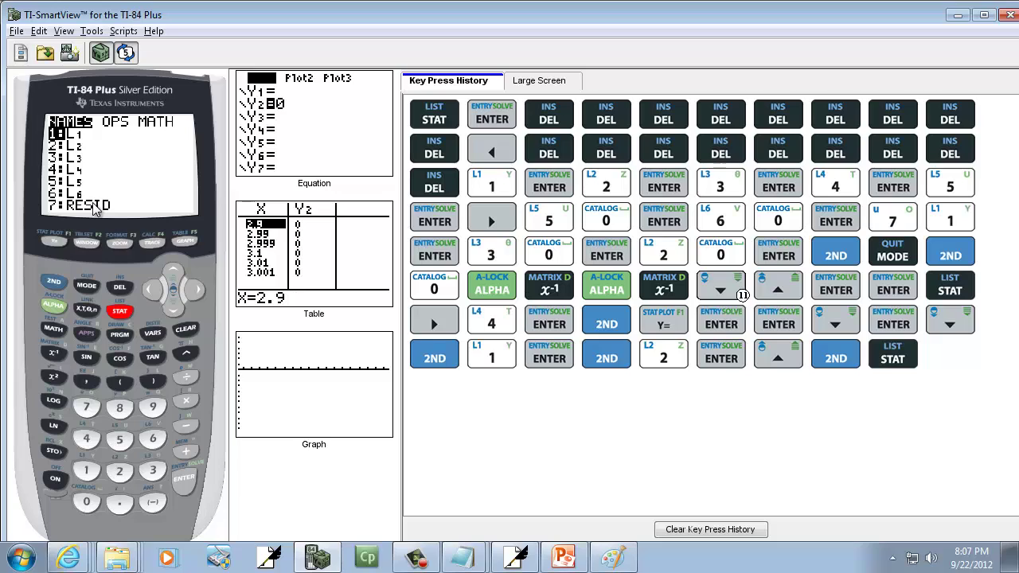
left_click(170, 312)
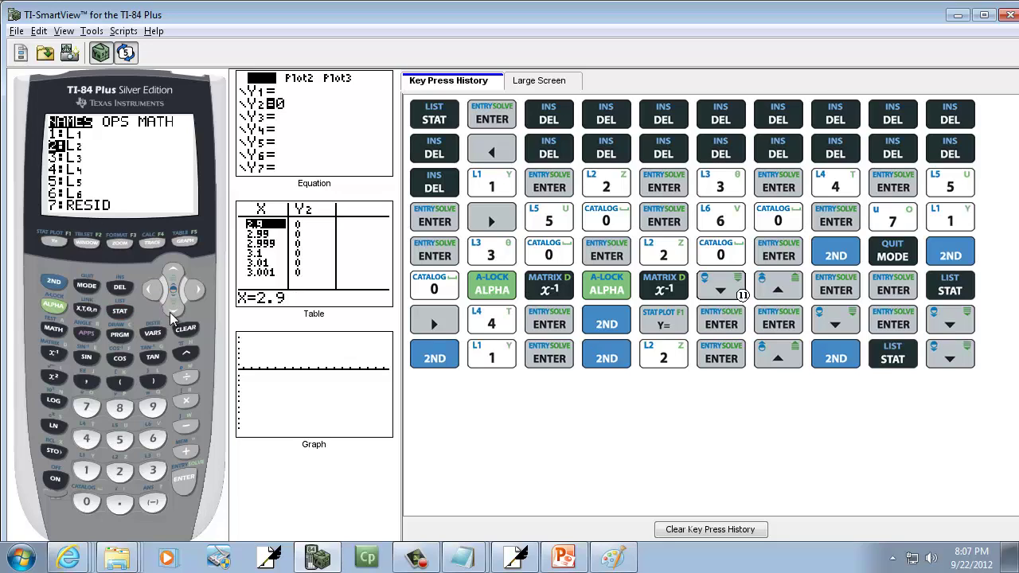
left_click(170, 312)
left_click(170, 312)
left_click(169, 313)
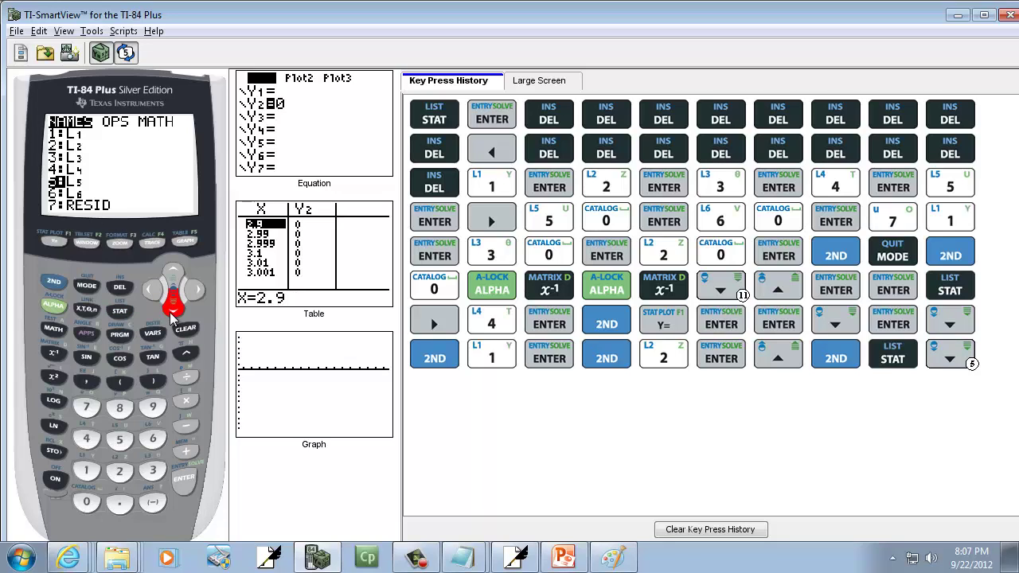
left_click(170, 312)
left_click(169, 312)
left_click(179, 486)
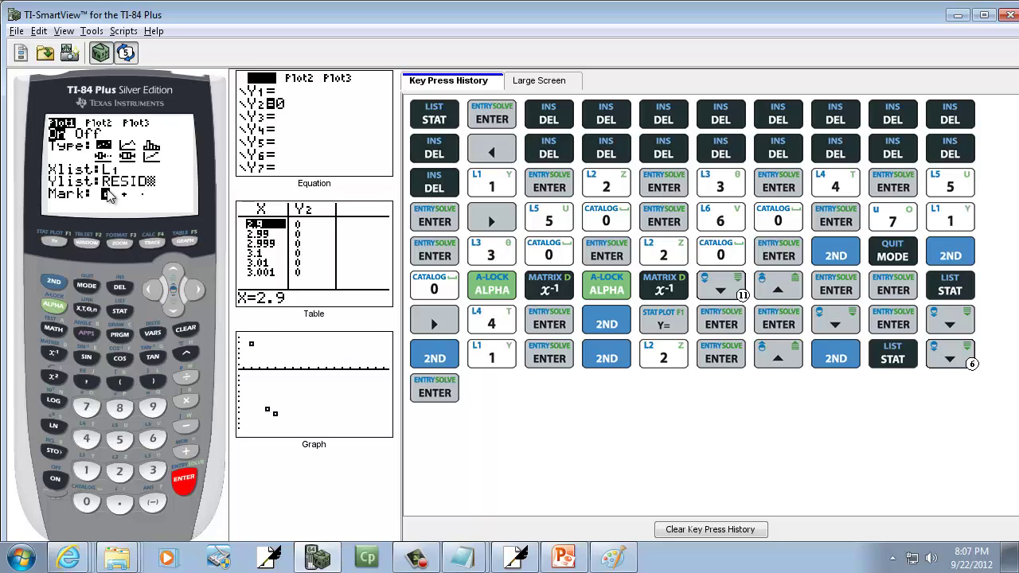
- Quit the plot setup and apply ZOOM 9:ZoomStat to graph the five residual points
left_click(60, 284)
left_click(92, 291)
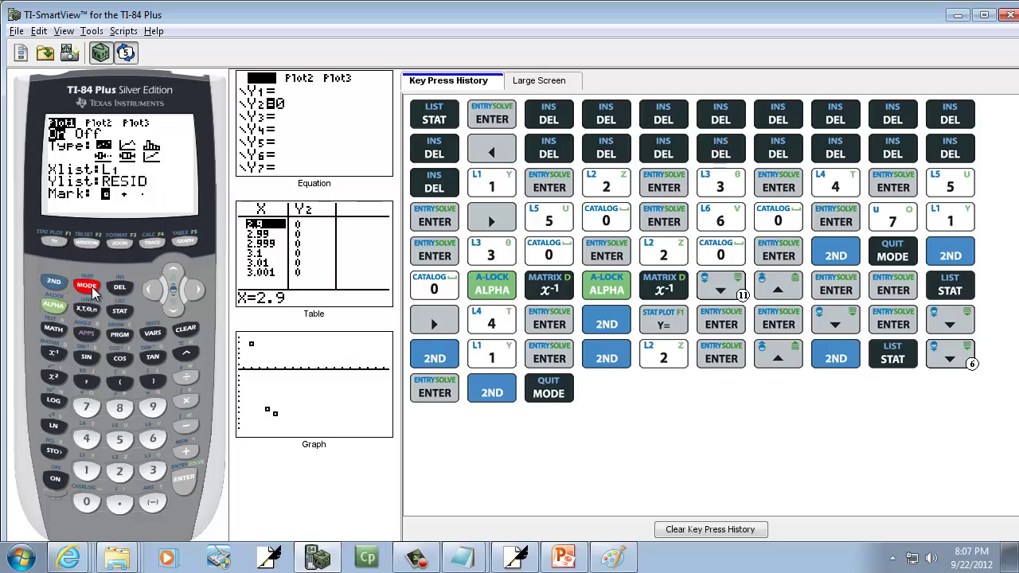
left_click(120, 242)
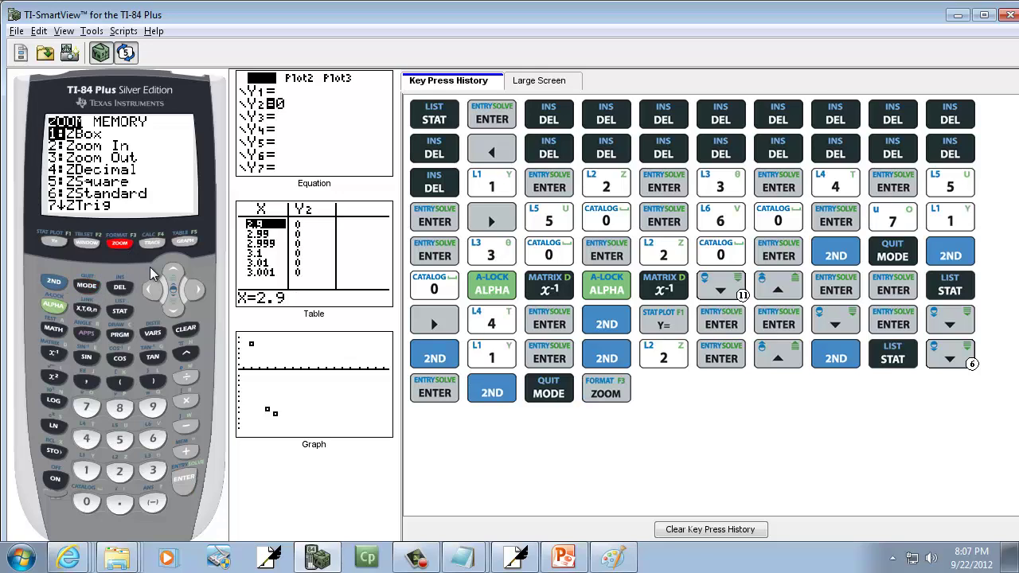
left_click(174, 309)
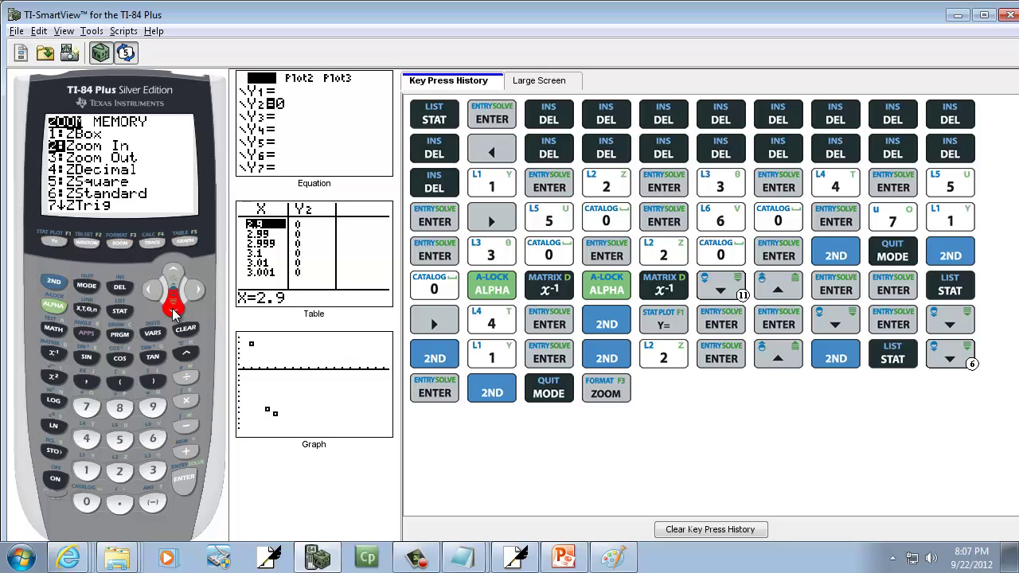
left_click(174, 311)
left_click(174, 311)
left_click(174, 310)
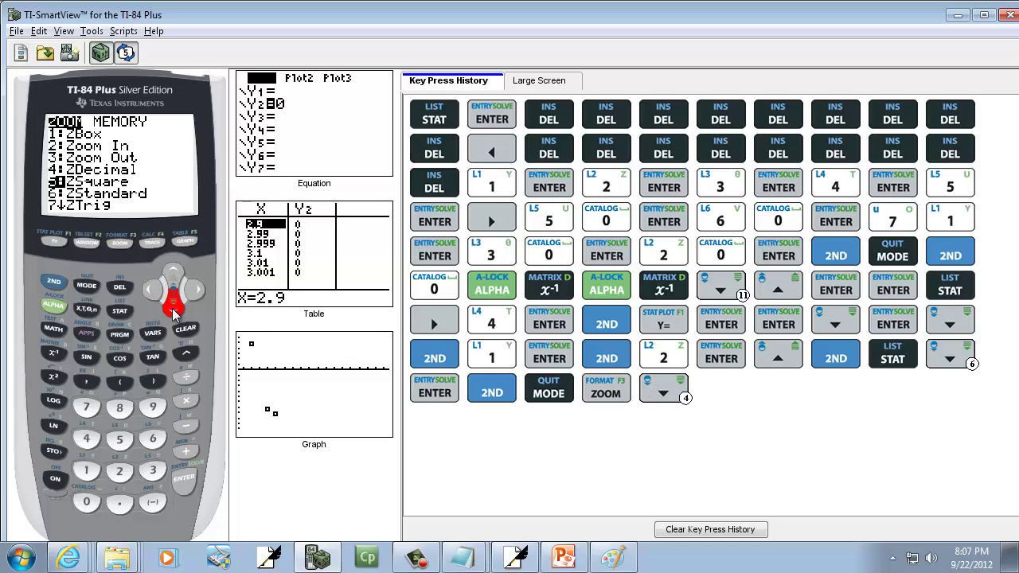
left_click(174, 311)
left_click(174, 310)
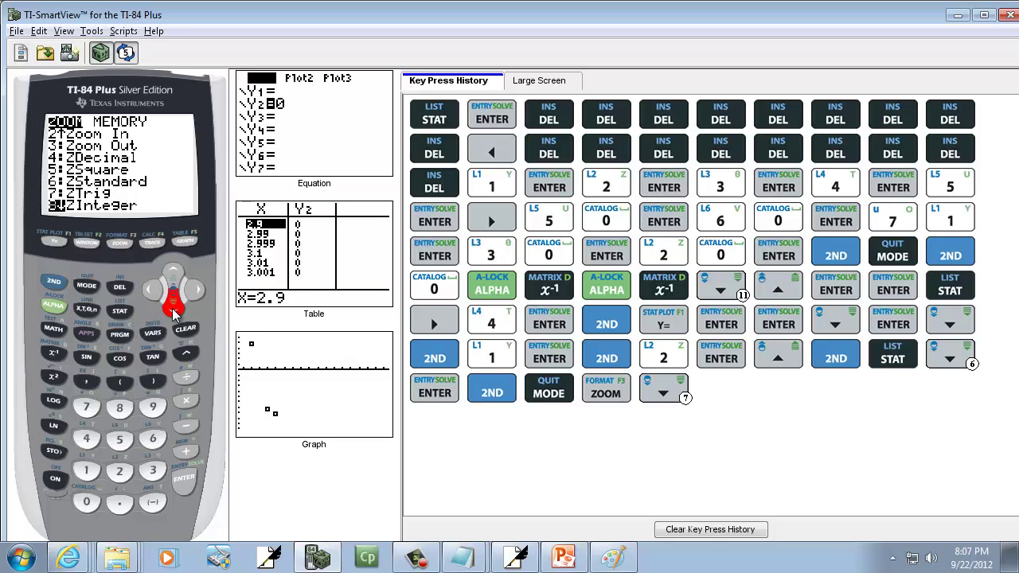
left_click(173, 310)
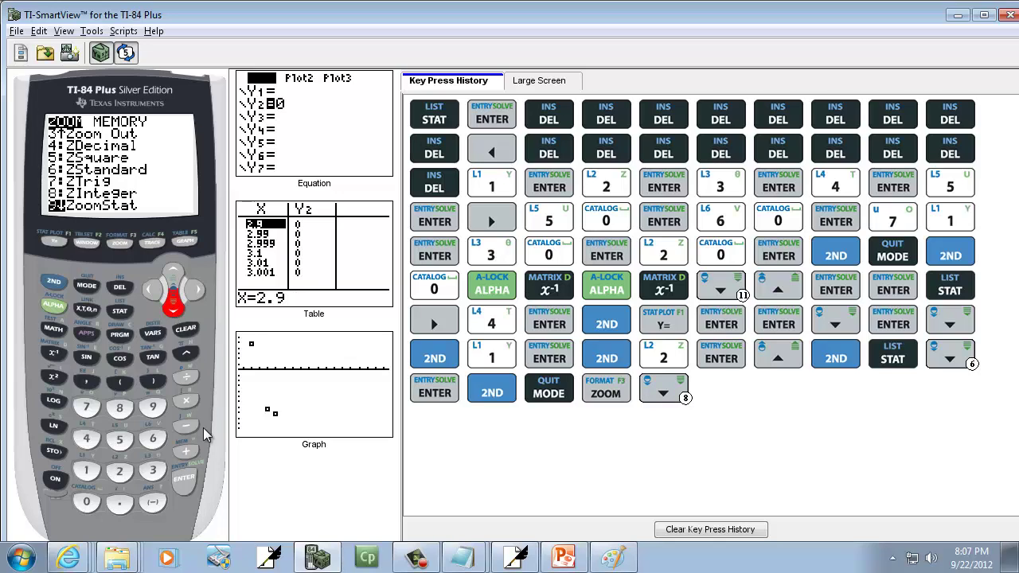
left_click(185, 484)
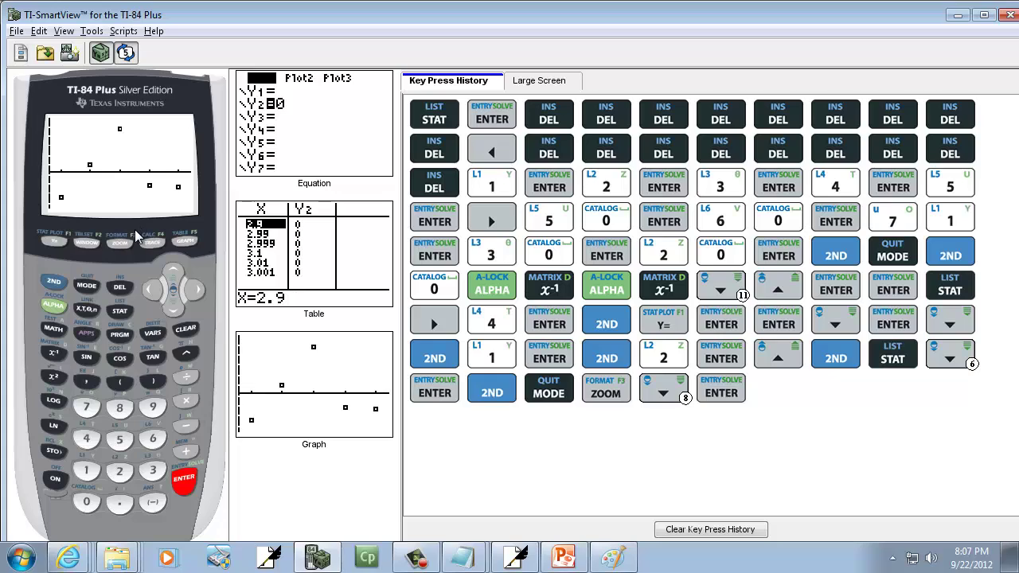
- In the Plot1 setup, replace the RESID Ylist with L2, then quit to the LinReg home screen
left_click(49, 282)
left_click(50, 241)
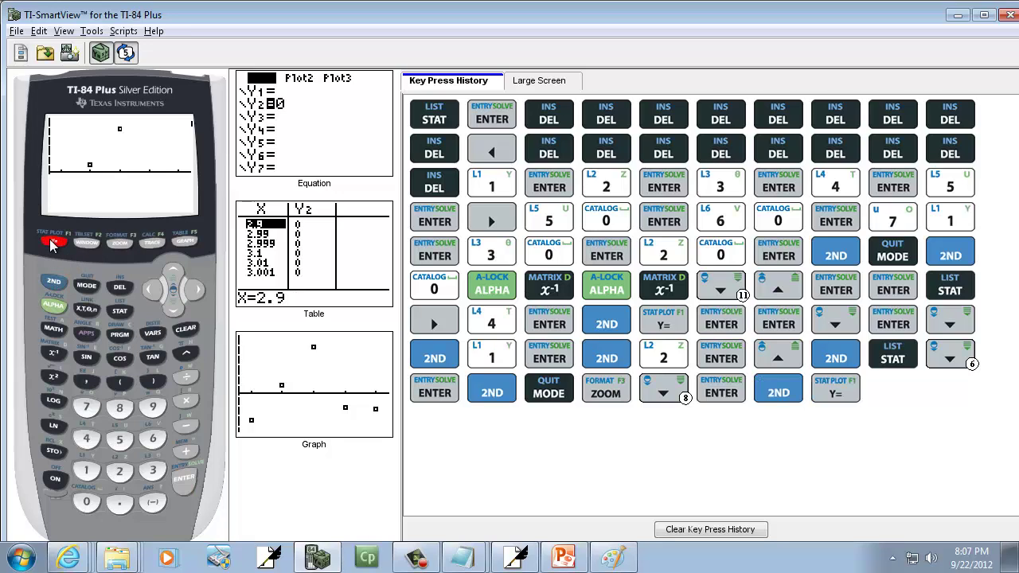
left_click(186, 484)
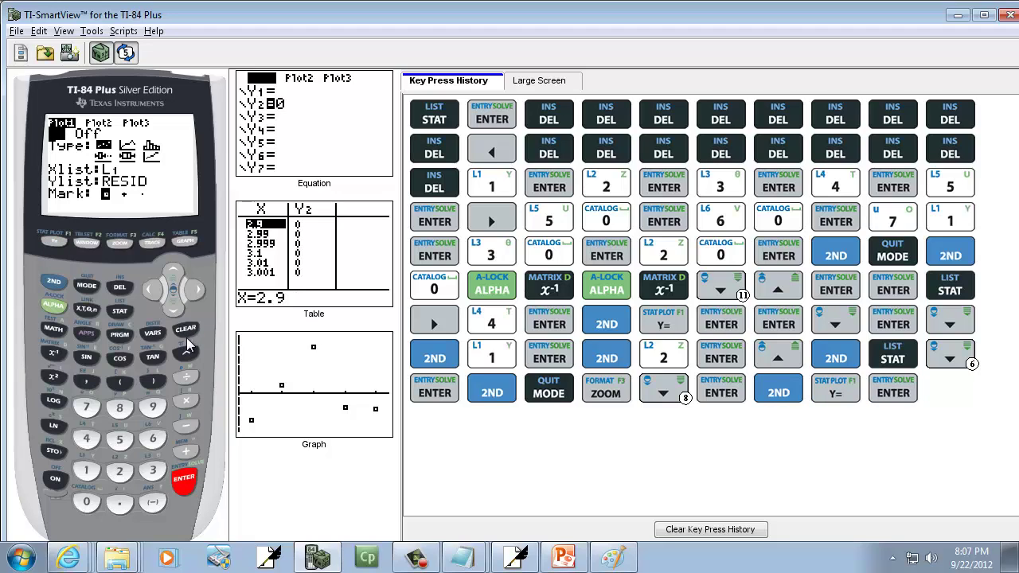
left_click(172, 307)
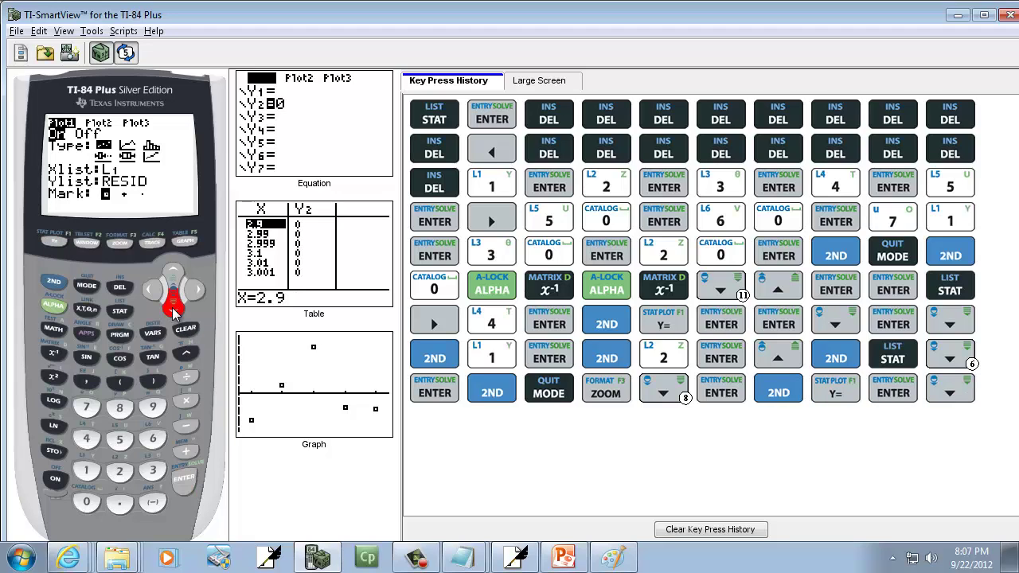
left_click(172, 307)
left_click(173, 308)
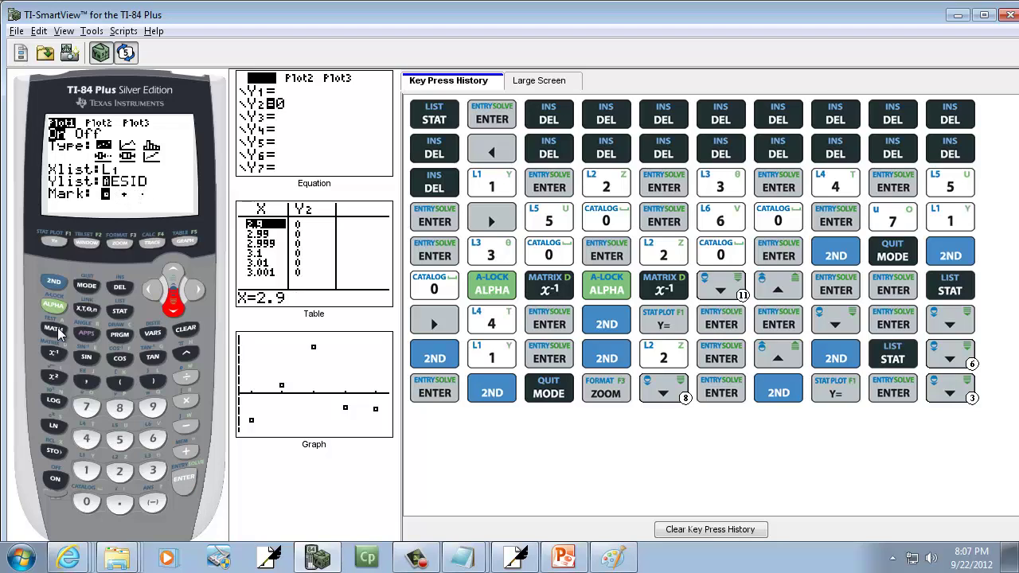
left_click(54, 284)
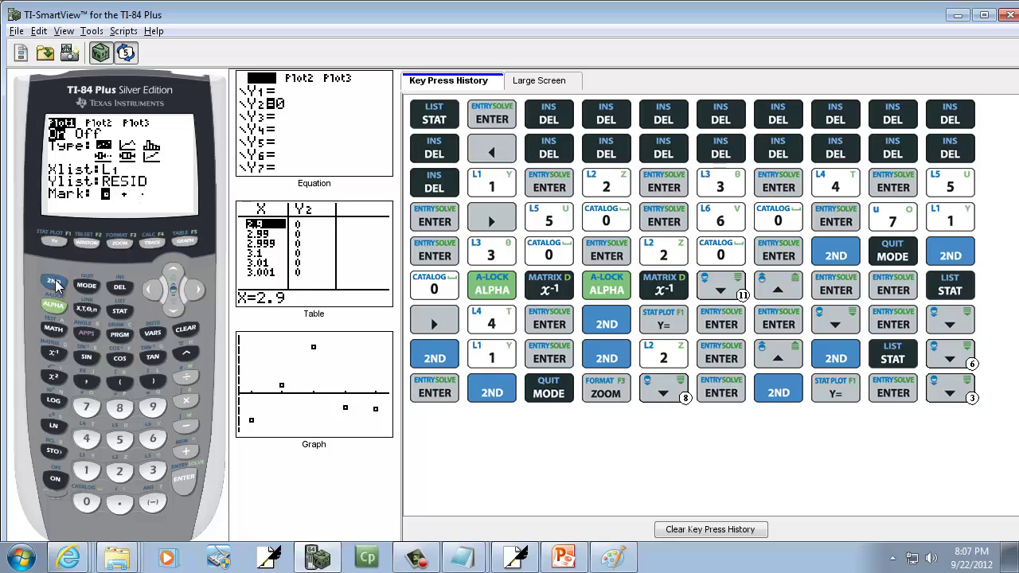
left_click(119, 471)
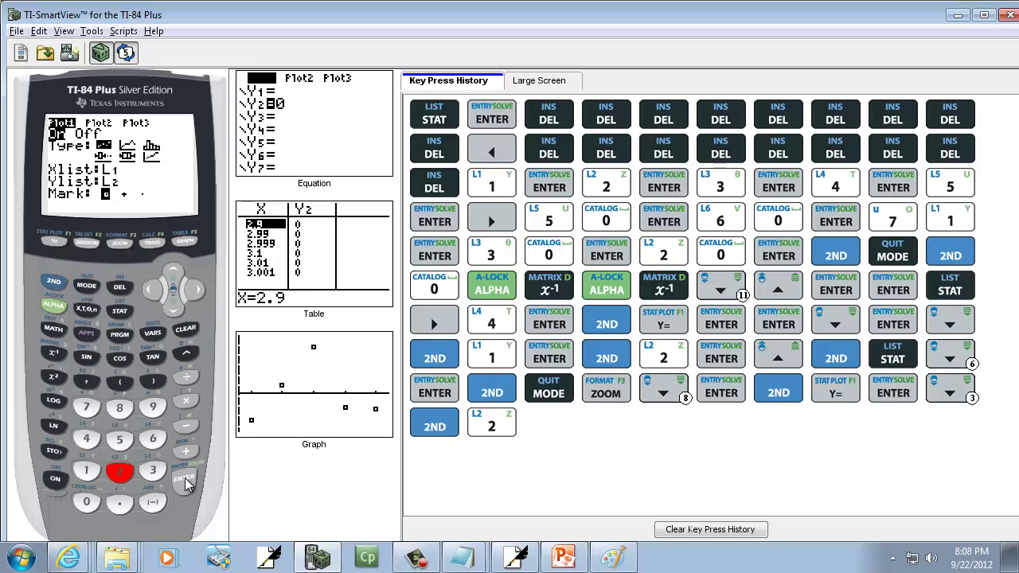
left_click(178, 480)
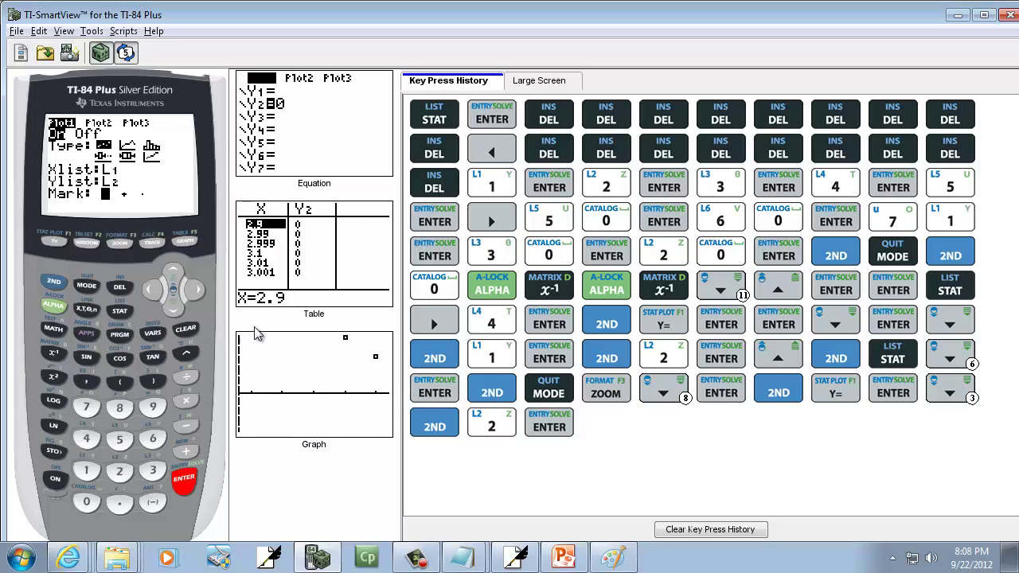
left_click(52, 283)
left_click(83, 286)
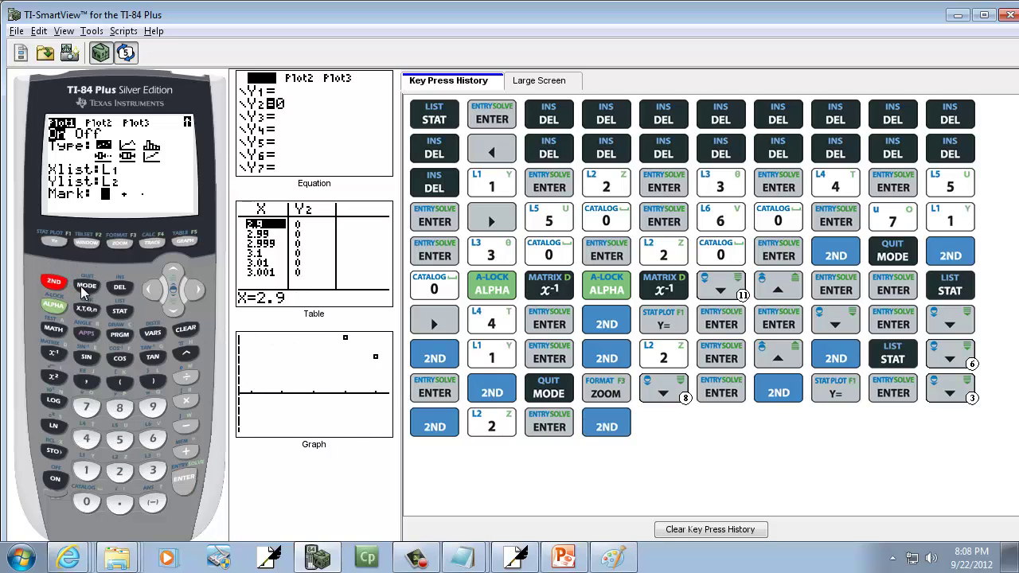